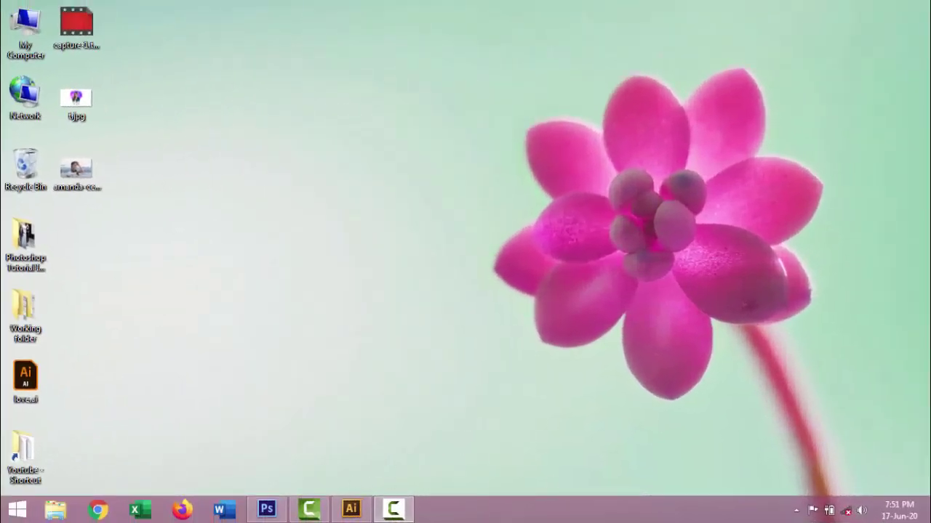
Open the amanda-cerny.jpg portrait from the Desktop in Photoshop.
click(266, 511)
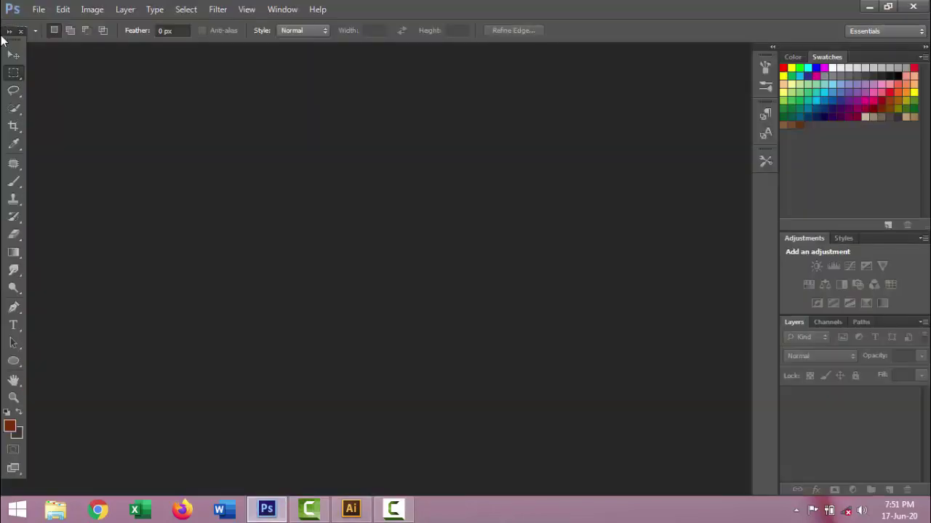
click(37, 10)
click(45, 37)
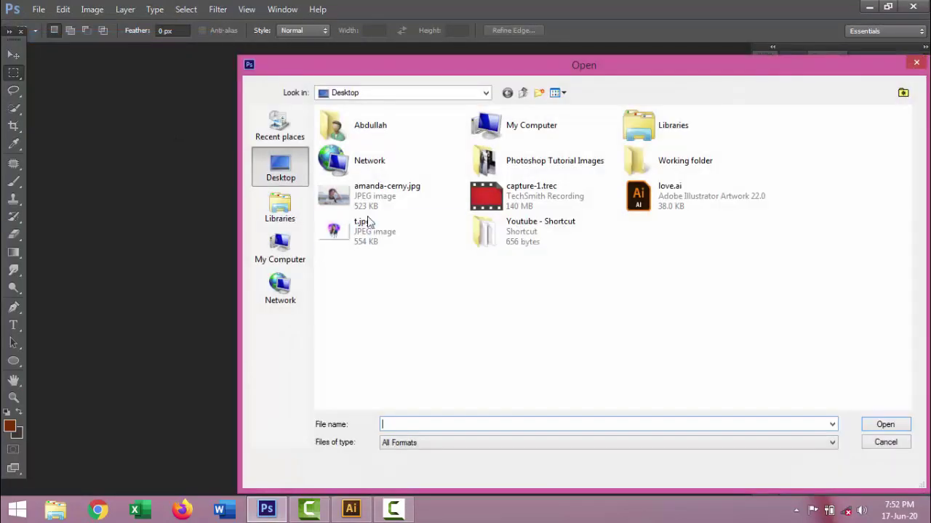
double_click(454, 201)
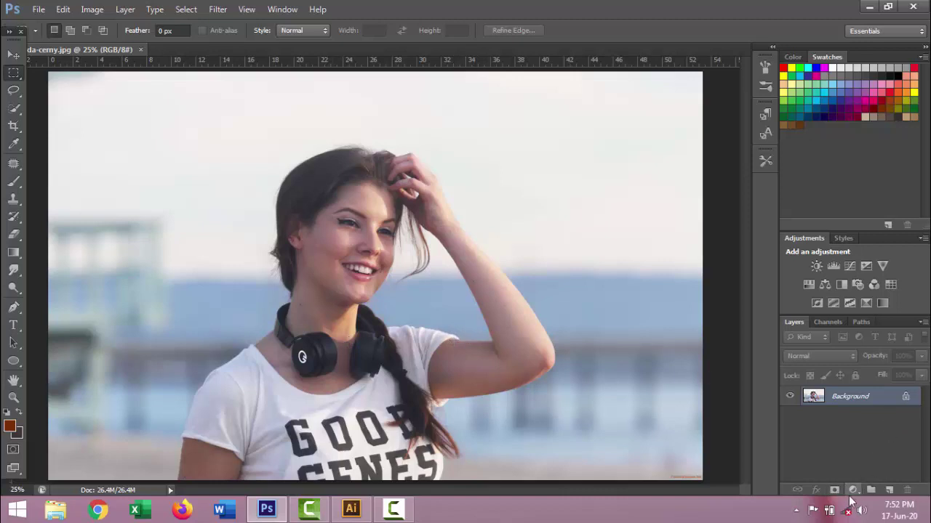
Add a Curves adjustment layer with the top point pulled down to darken the photo.
click(852, 490)
click(832, 277)
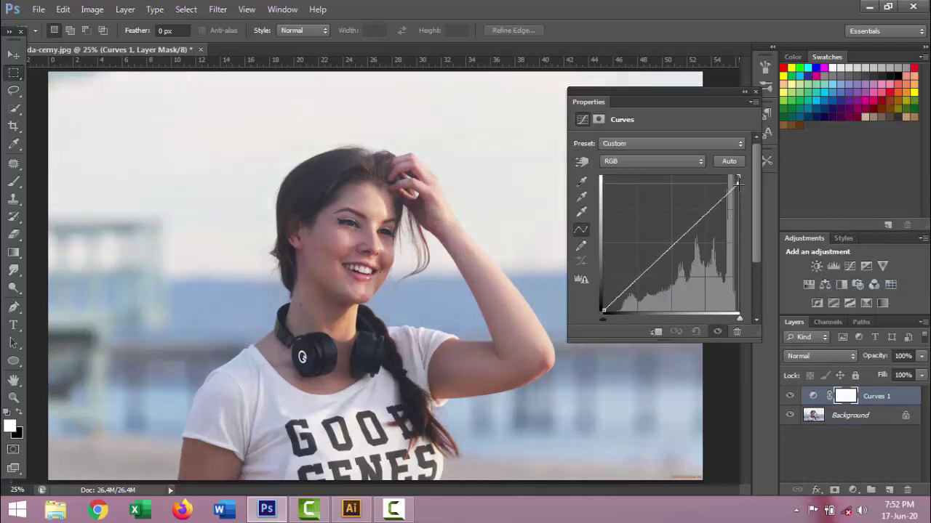
drag(738, 175, 738, 258)
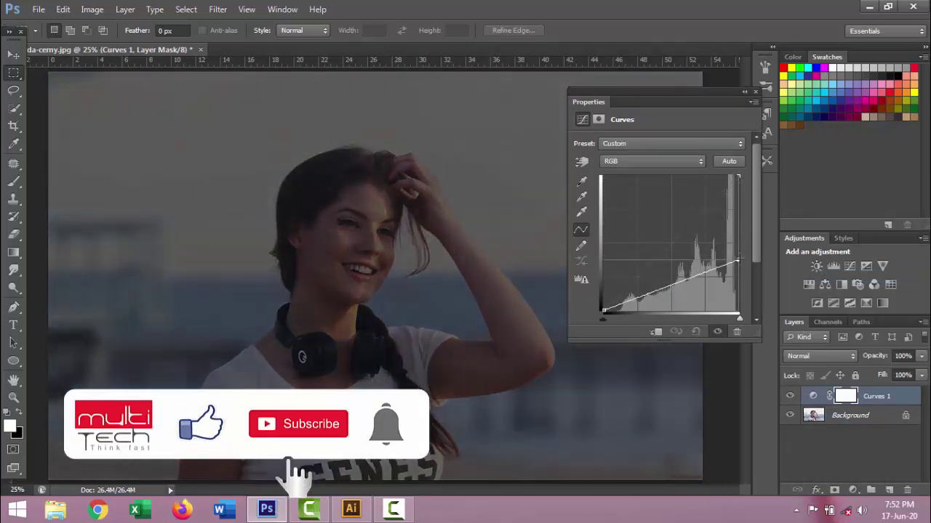
click(756, 92)
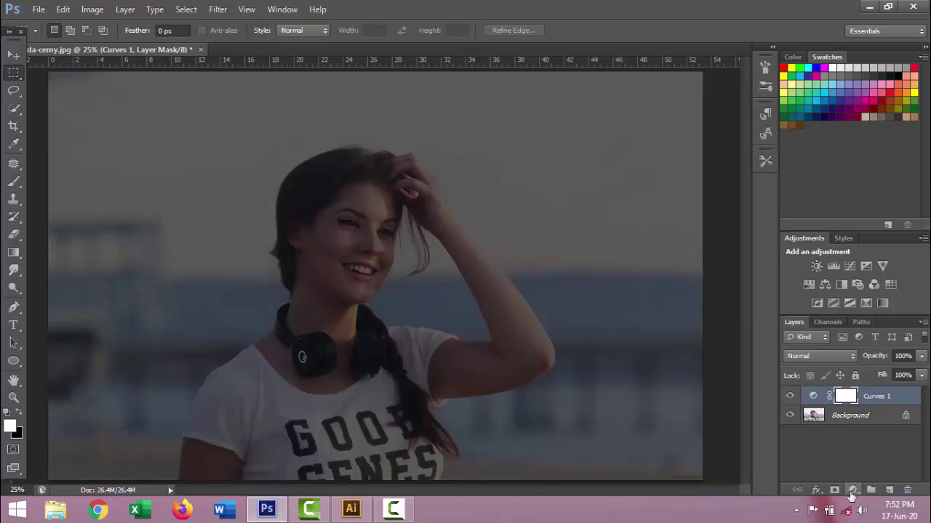
Add a Brightness/Contrast layer at brightness -41, then select the Background layer.
click(853, 490)
click(857, 249)
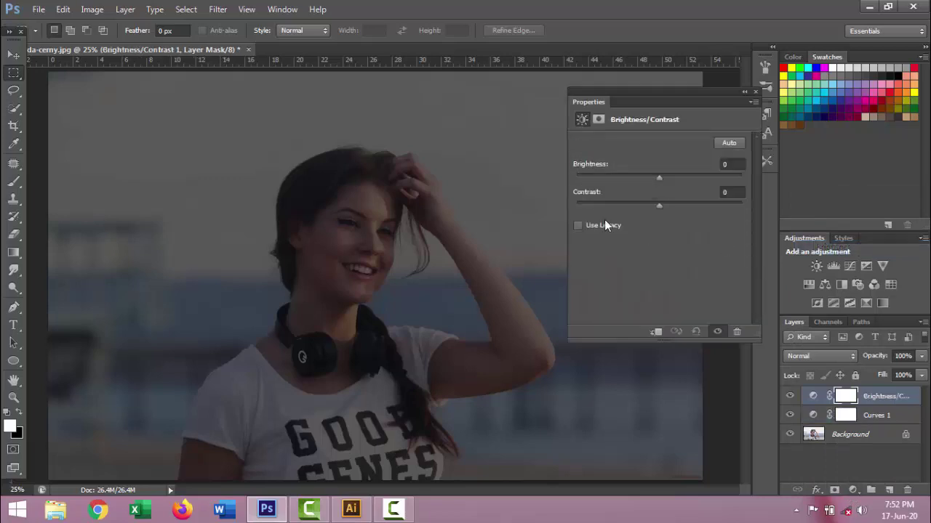
mouse_move(658, 178)
mouse_down()
mouse_move(637, 179)
mouse_move(646, 207)
mouse_move(680, 207)
mouse_up()
click(755, 92)
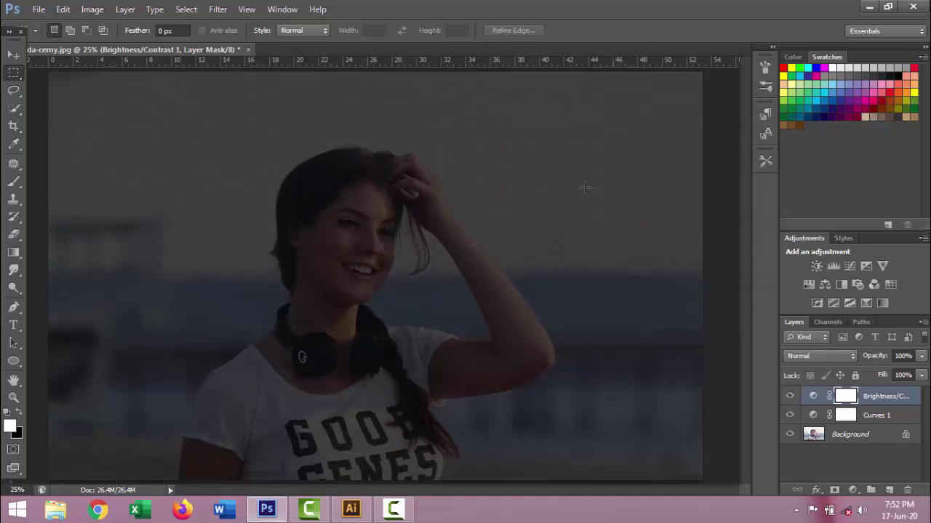
key(alt+comma)
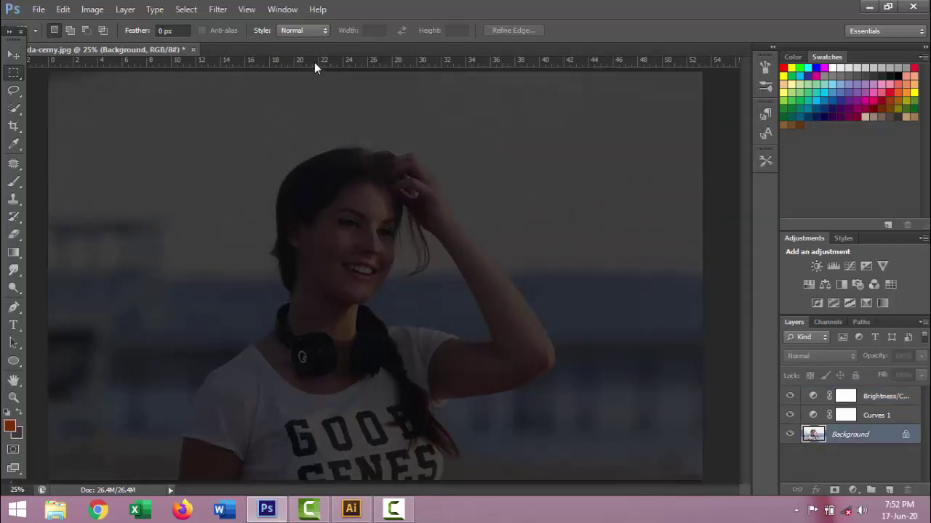
Place a horizontal guide just above the head and a vertical guide at about 24.8 in.
drag(314, 61, 308, 237)
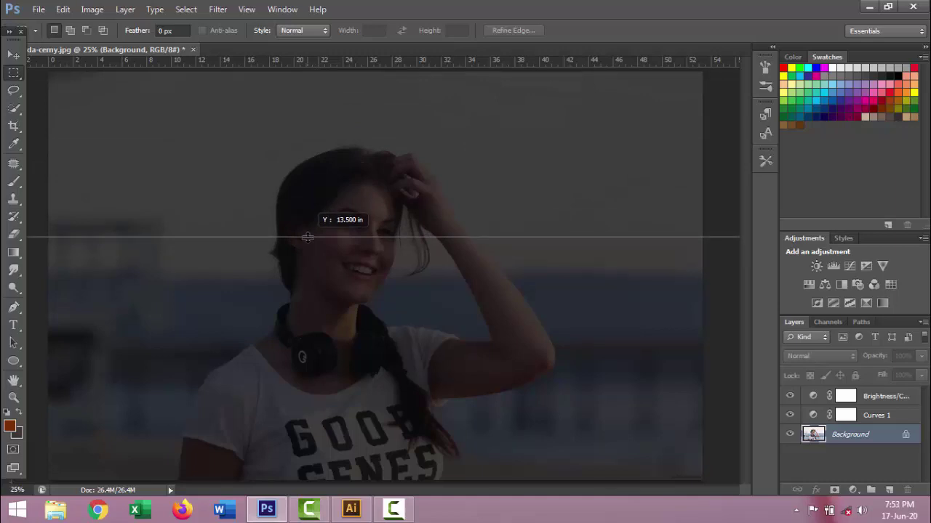
drag(307, 237, 306, 187)
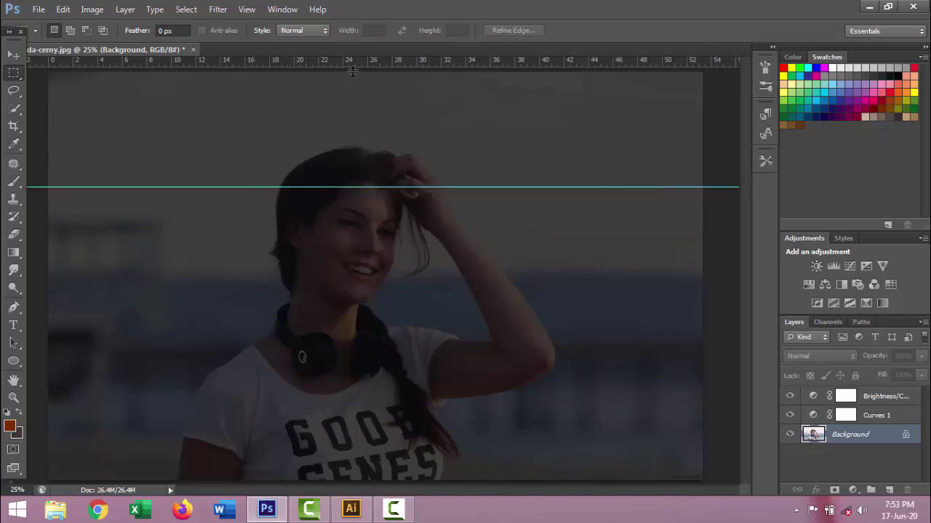
drag(352, 63, 353, 115)
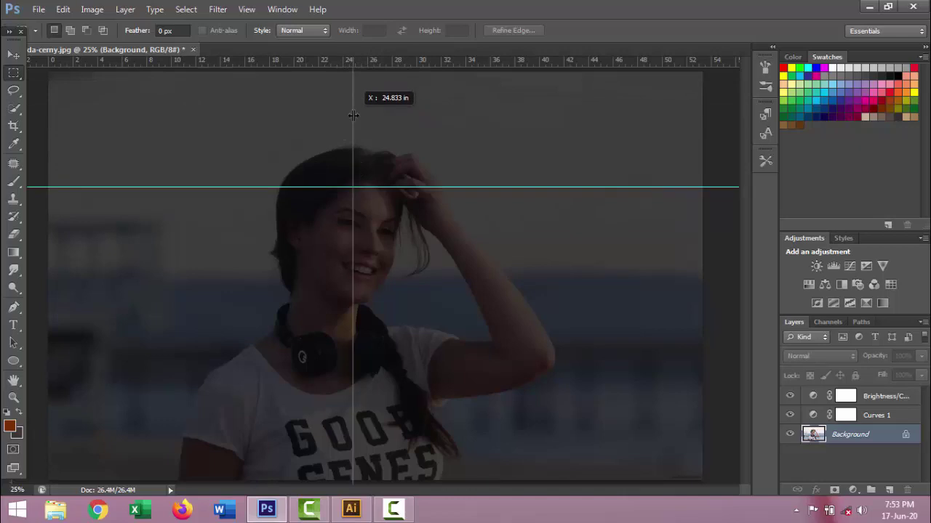
drag(353, 115, 352, 113)
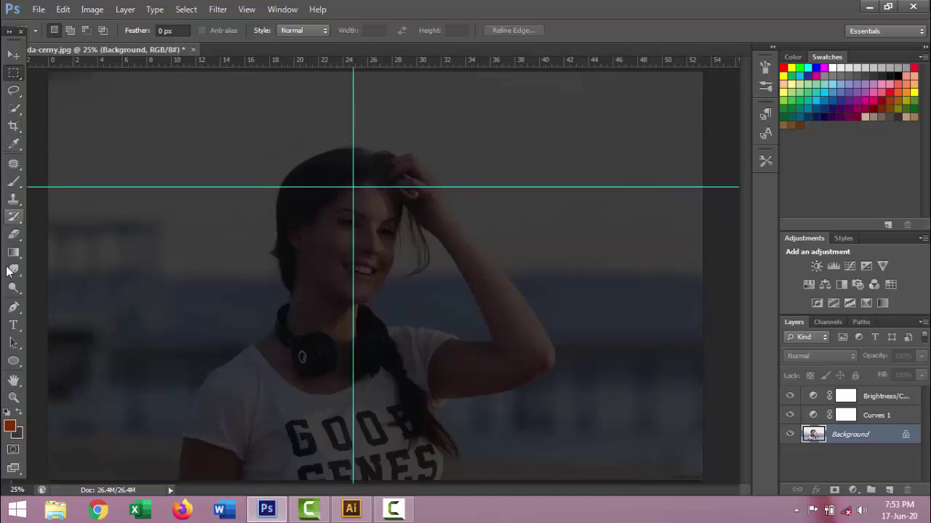
click(12, 308)
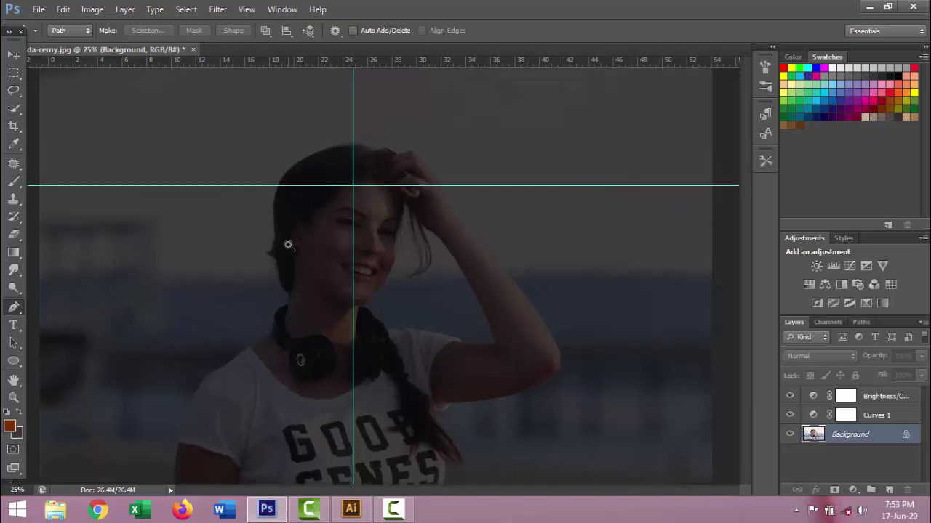
Draw the outer inverted triangle path along the guides, its point below the chest.
scroll(287, 243, up, 1)
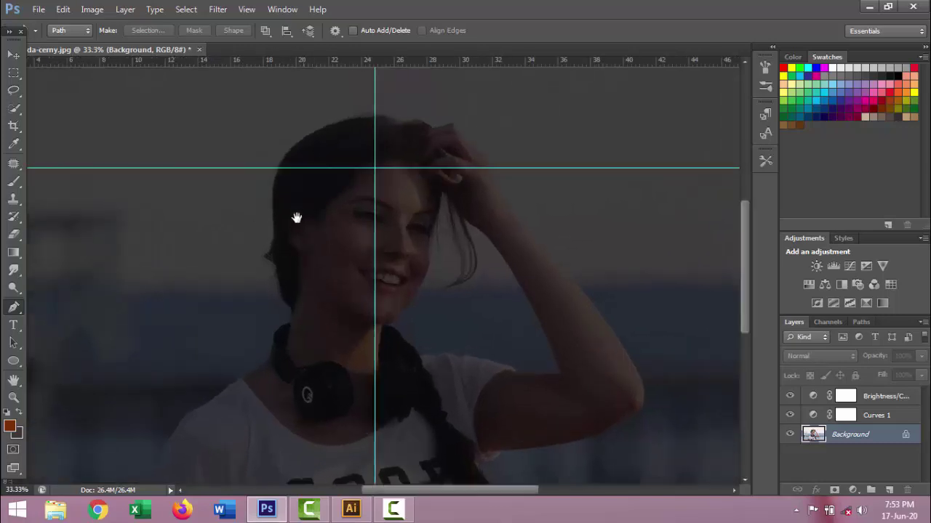
click(280, 168)
click(104, 168)
scroll(303, 366, down, 2)
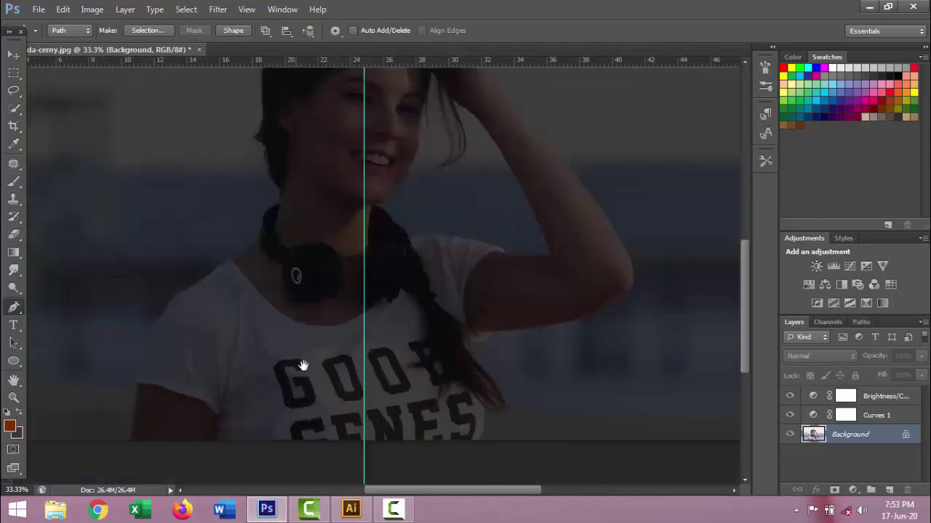
click(363, 457)
click(519, 230)
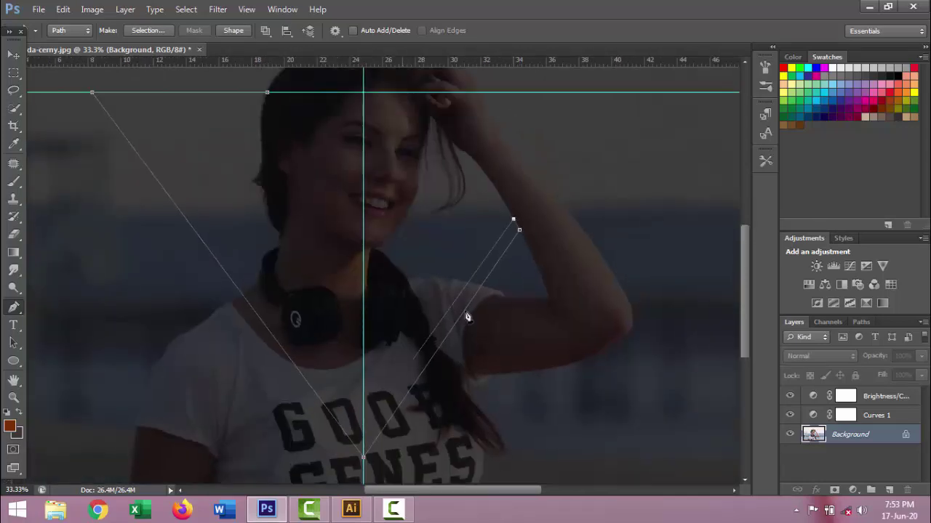
click(266, 92)
Draw the inner outline of the triangle to make it double-lined.
click(481, 92)
scroll(481, 95, up, 1)
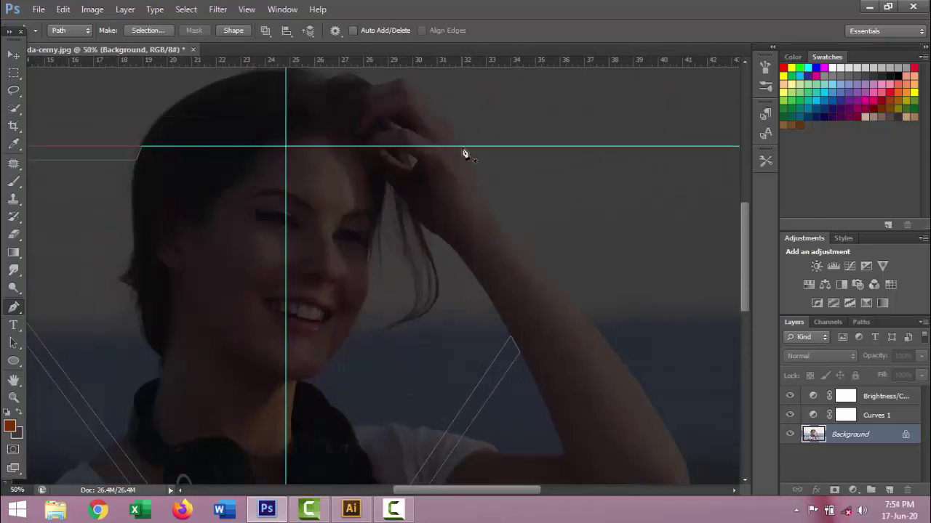
click(685, 146)
scroll(686, 156, down, 1)
click(505, 287)
scroll(505, 286, up, 2)
click(478, 225)
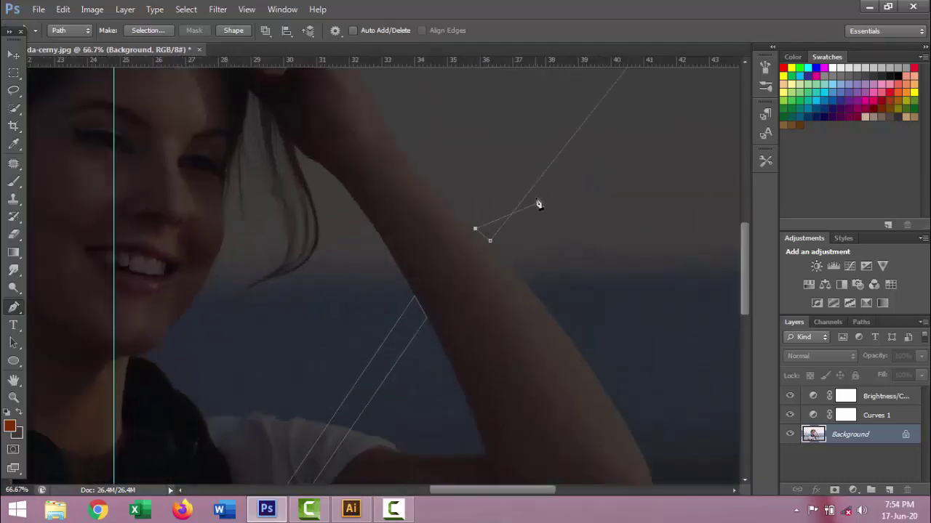
mouse_move(307, 79)
mouse_down()
mouse_move(515, 224)
mouse_move(296, 202)
mouse_up()
click(345, 183)
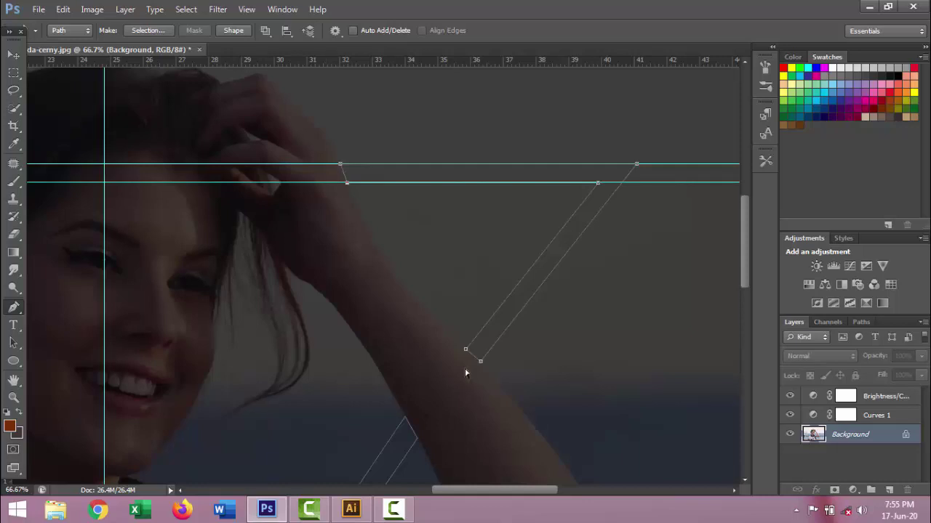
Zoom out and remove the vertical and horizontal guides.
drag(531, 402, 476, 358)
key(ctrl+minus)
key(ctrl+minus)
key(ctrl+minus)
key(ctrl+minus)
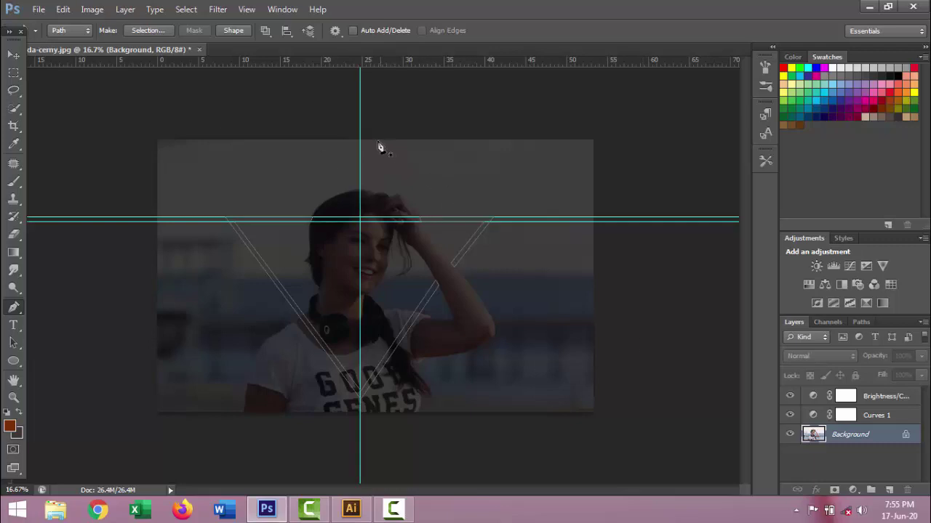
drag(361, 78, 361, 52)
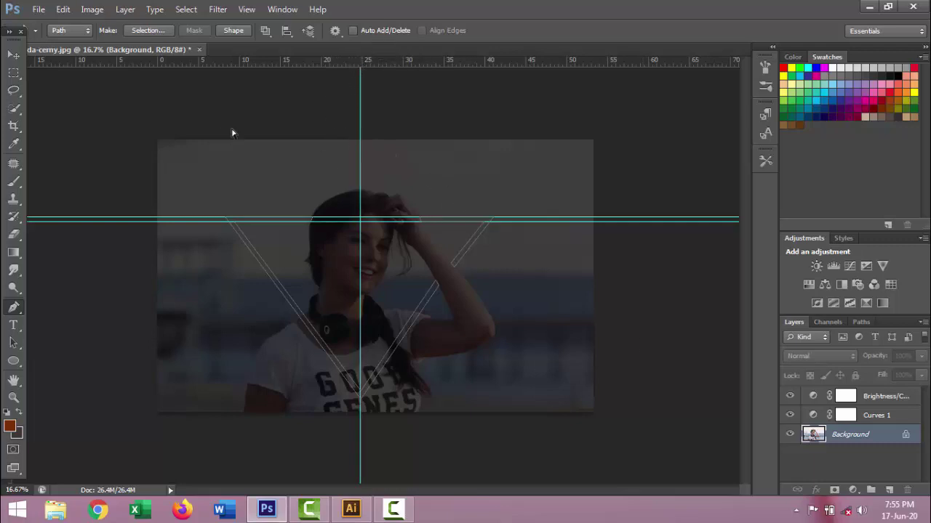
mouse_move(51, 214)
mouse_down()
mouse_move(76, 57)
mouse_move(89, 91)
mouse_move(102, 58)
mouse_up()
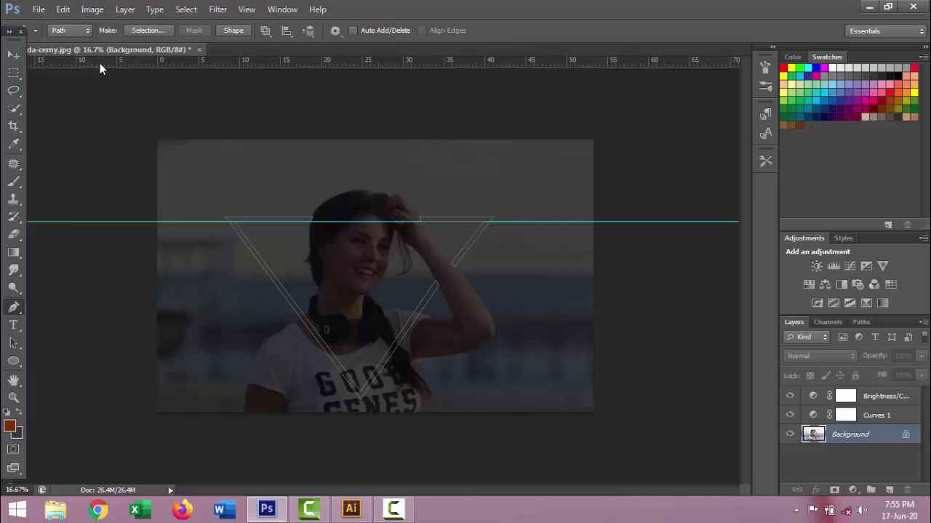
key(ctrl+semicolon)
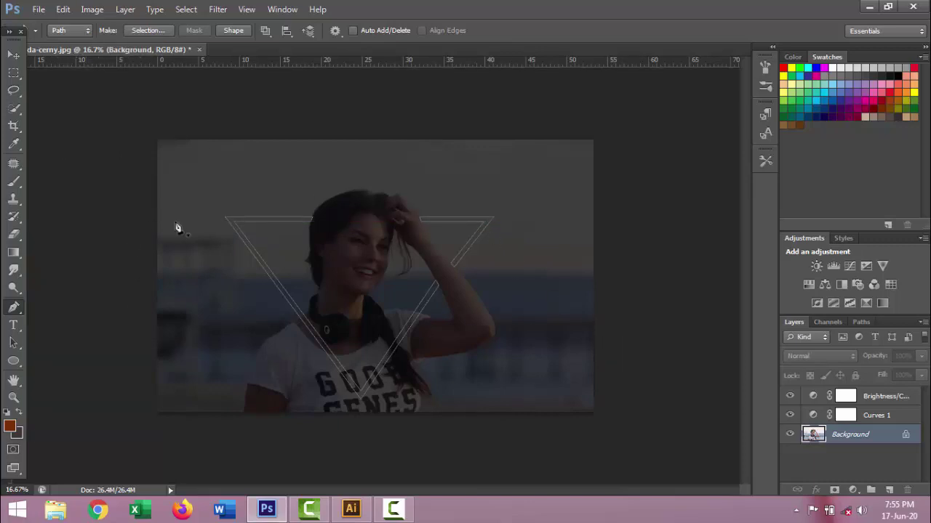
Select all the triangle's anchor points and show its Work Path.
drag(200, 205, 330, 287)
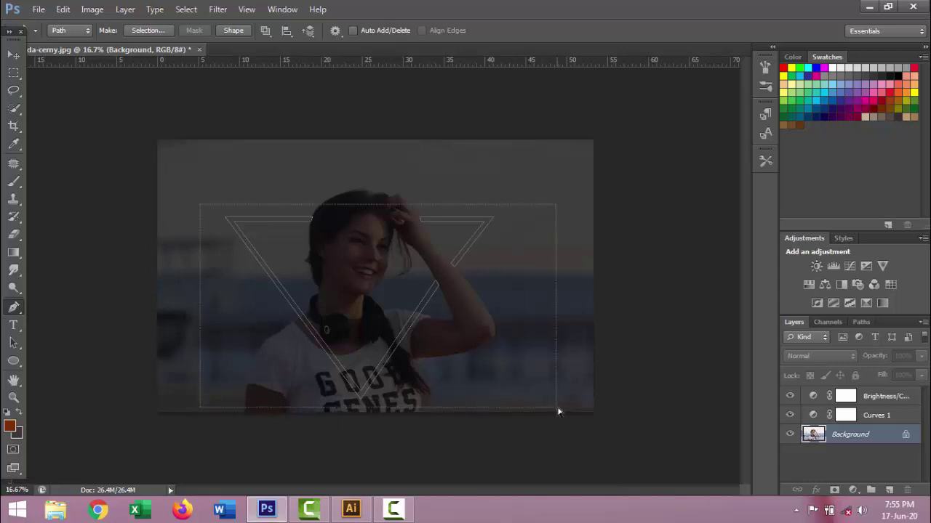
drag(440, 356, 557, 409)
click(858, 323)
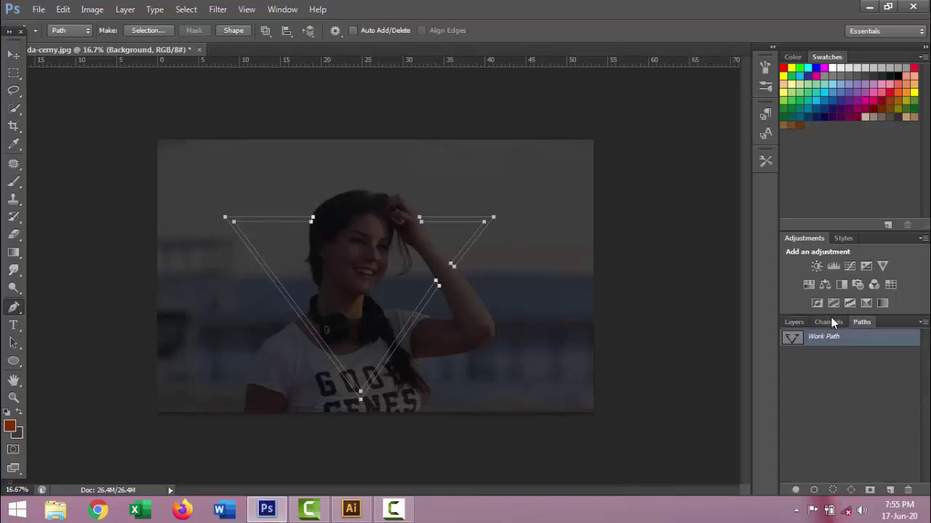
Set the foreground colour to pure white.
click(794, 323)
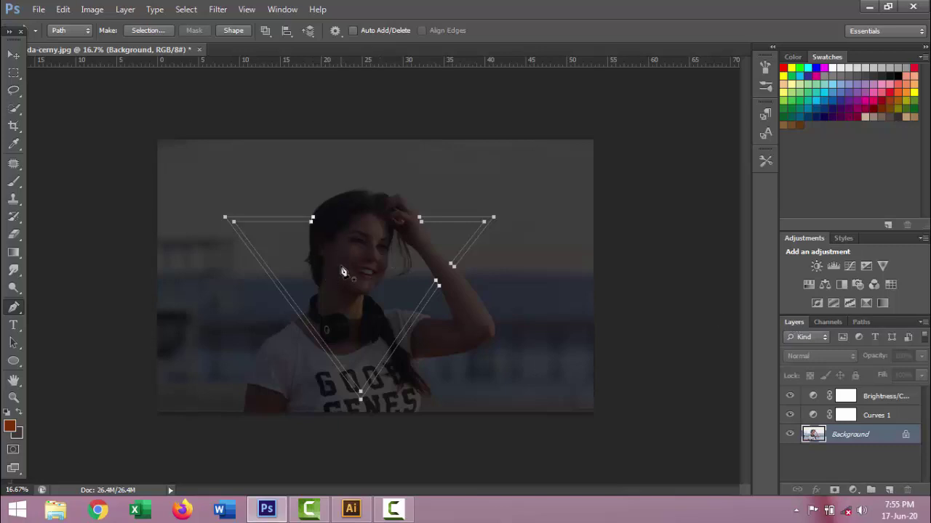
click(10, 427)
drag(558, 130, 548, 117)
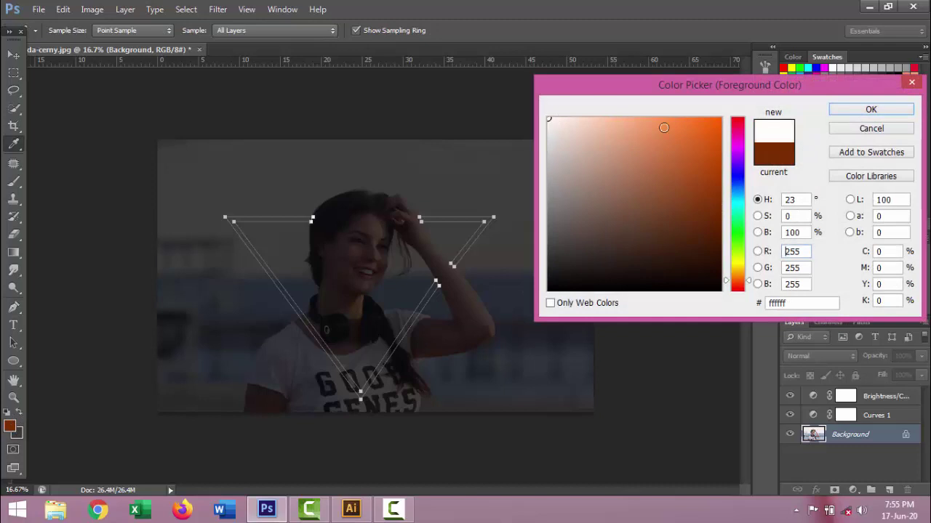
click(861, 111)
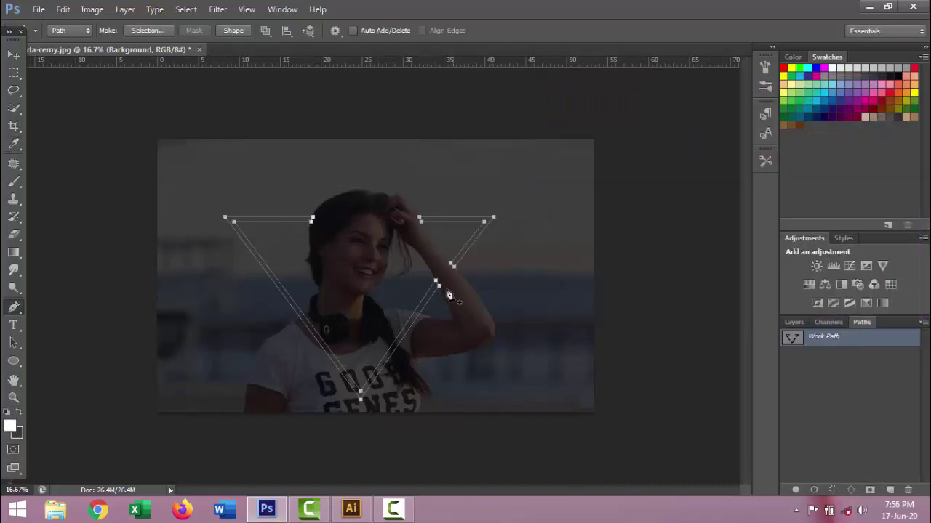
Make a selection from the triangle Work Path with a 1 px feather radius.
right_click(396, 276)
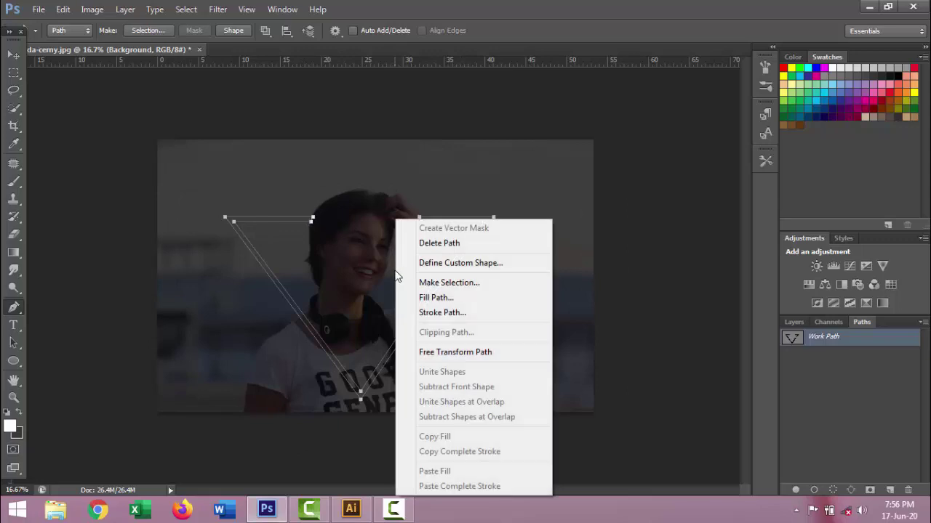
click(465, 282)
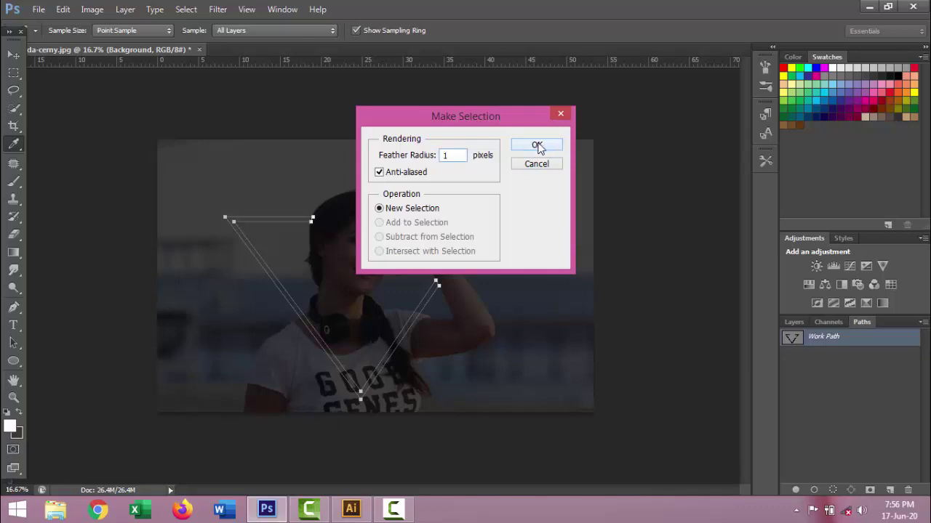
click(537, 146)
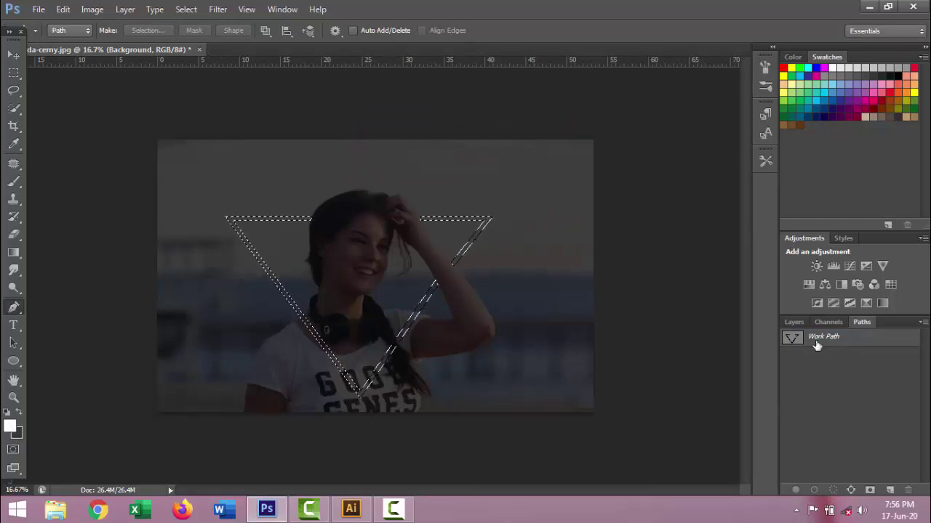
click(793, 322)
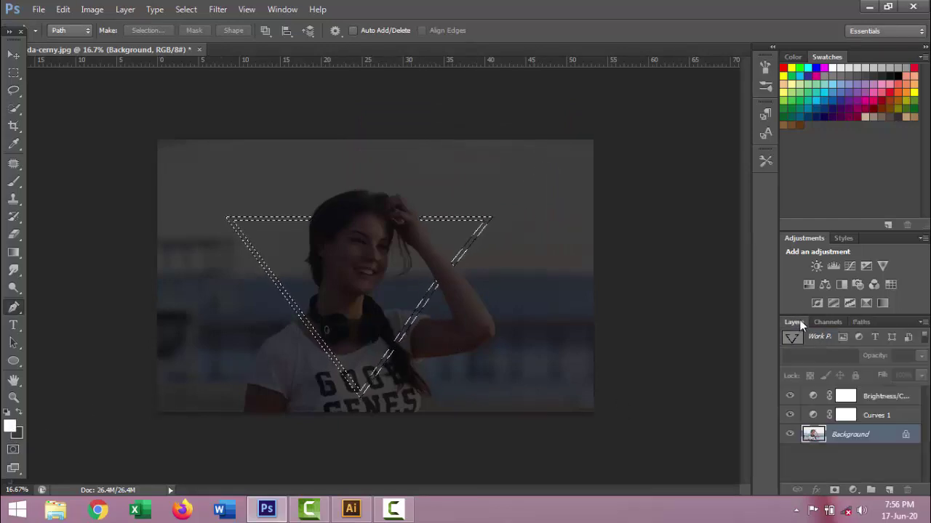
Add Layer 1 at the top of the stack, fill the triangle with white, and deselect.
click(889, 492)
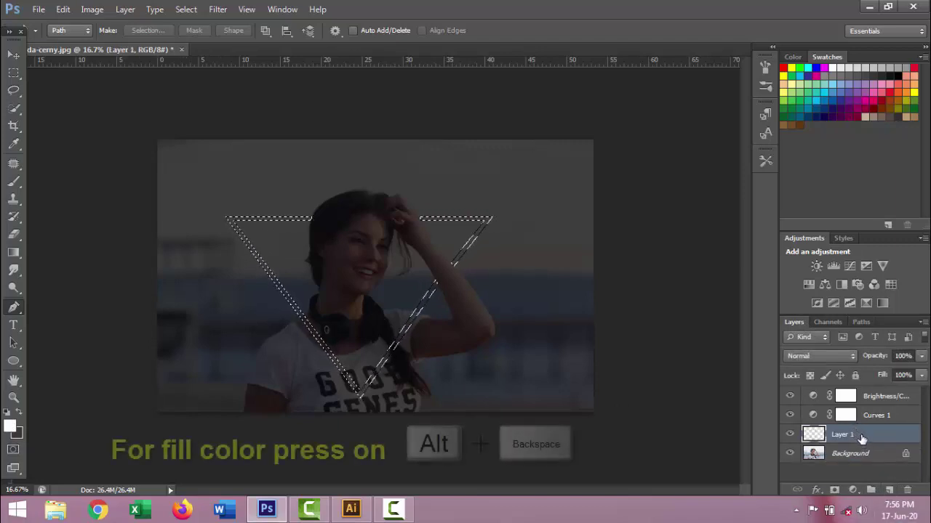
drag(861, 436, 862, 389)
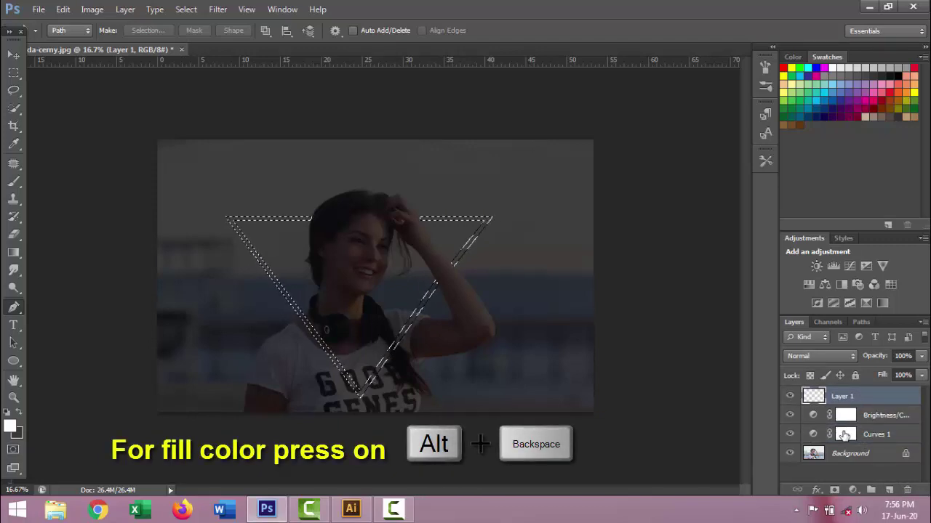
key(alt+BackSpace)
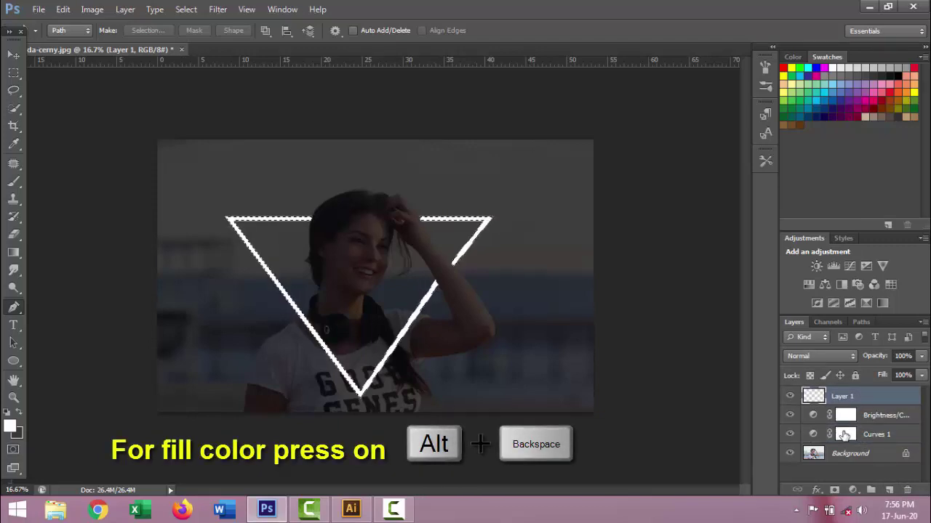
key(ctrl+d)
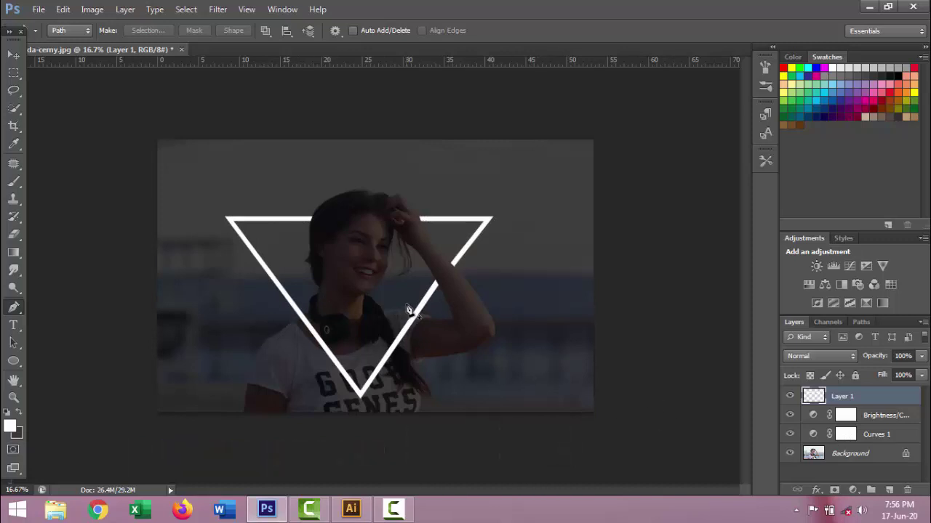
Enable Outer Glow in Layer 1's Blending Options and open its gradient editor.
right_click(813, 396)
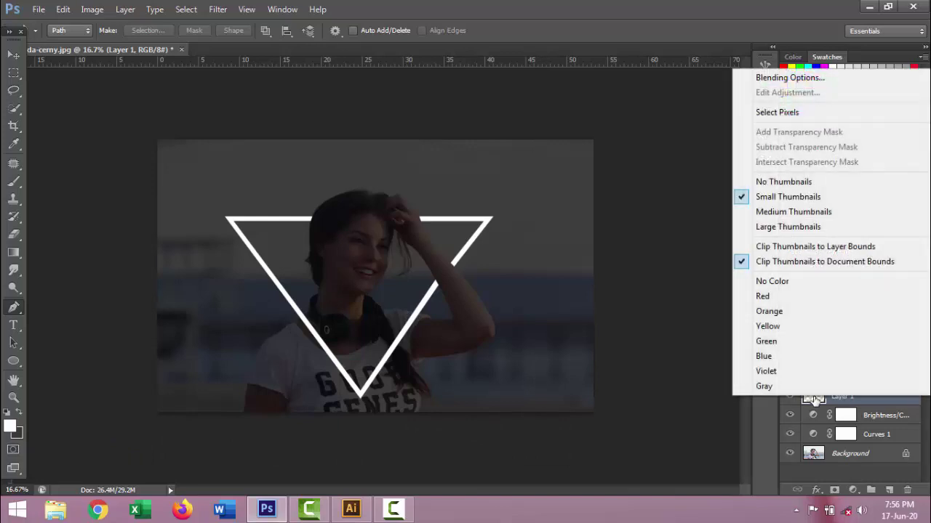
click(771, 404)
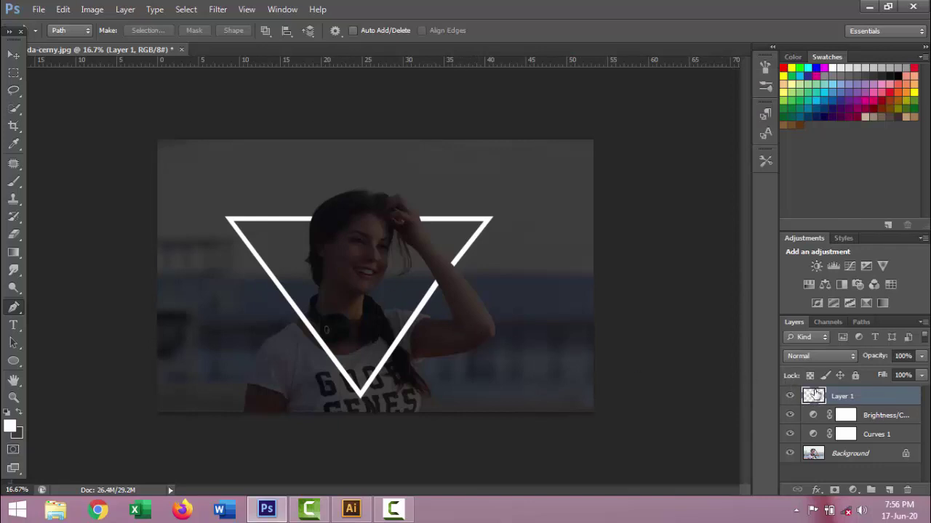
right_click(814, 396)
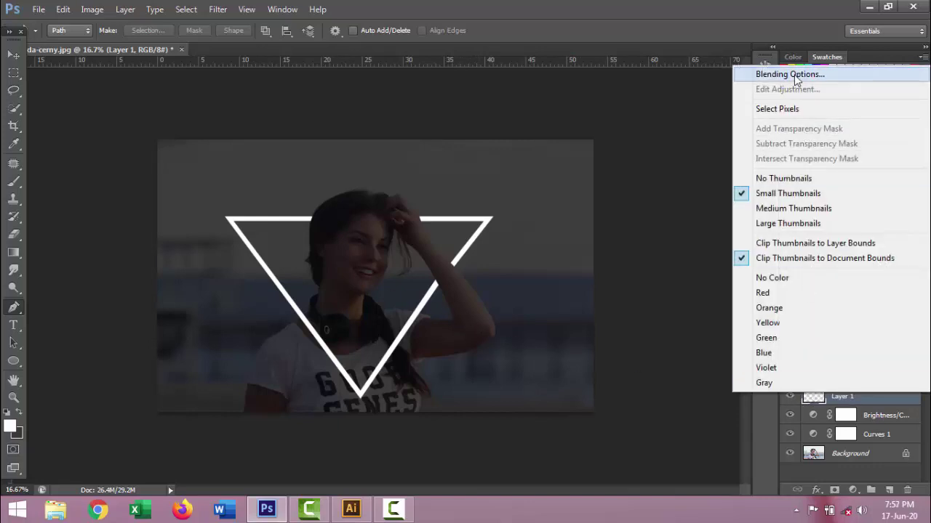
click(756, 72)
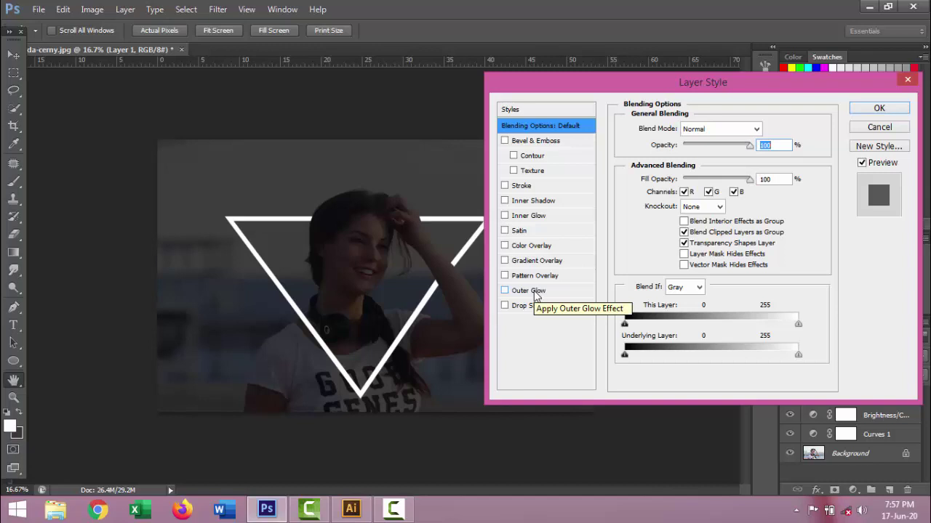
click(534, 291)
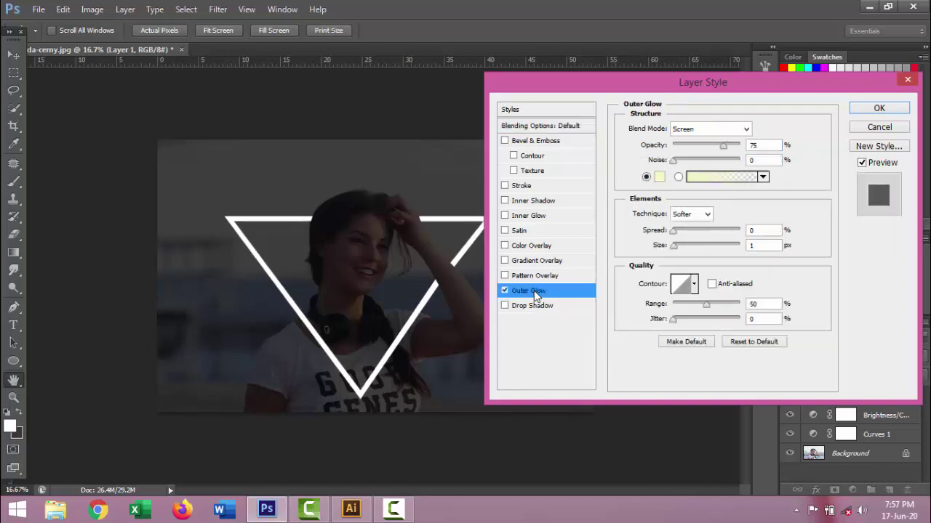
click(698, 178)
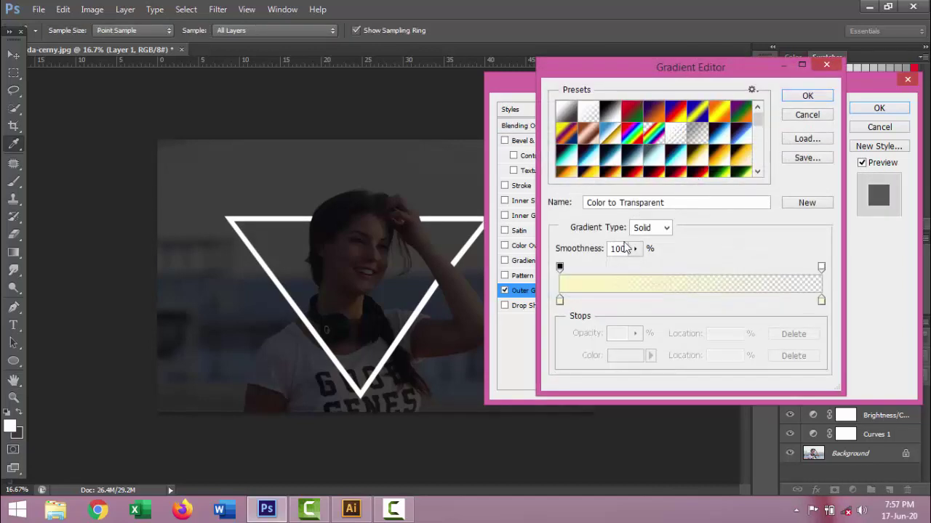
Set the glow gradient's left colour stop to fully saturated cyan.
double_click(560, 301)
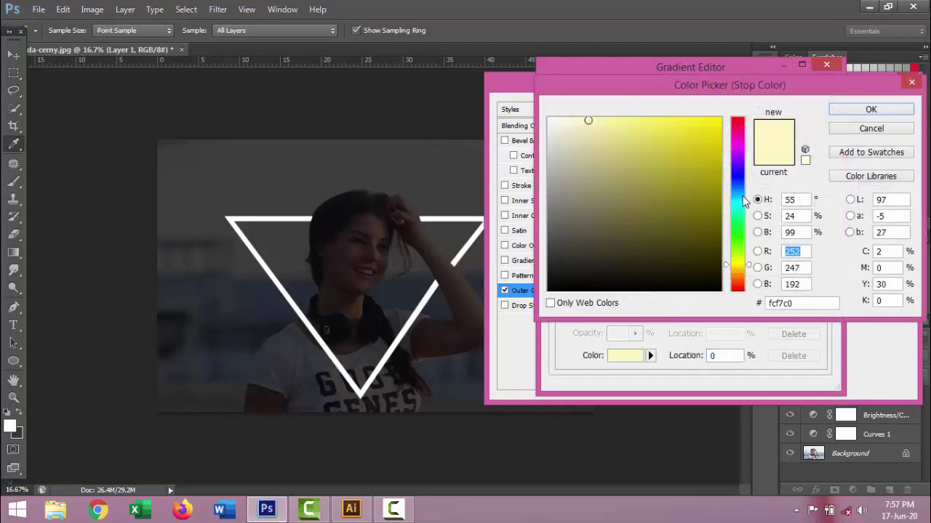
click(744, 200)
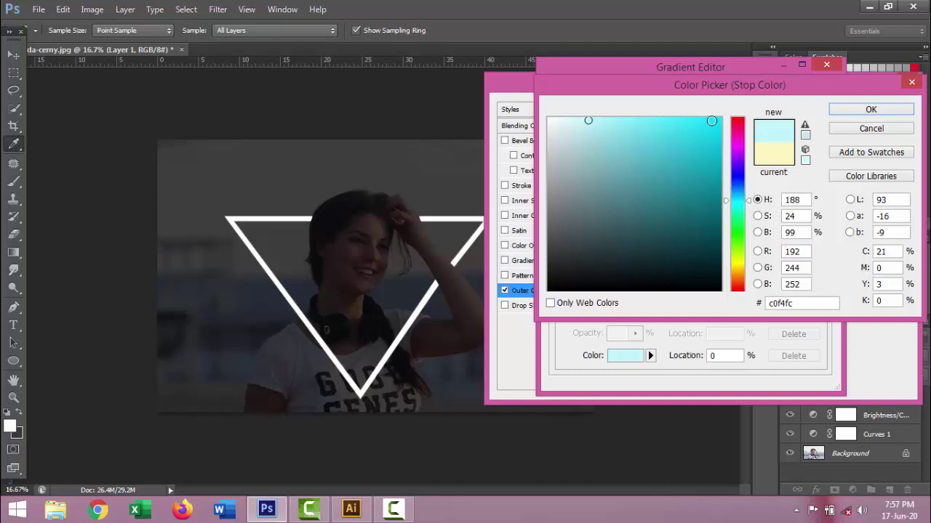
drag(711, 120, 721, 120)
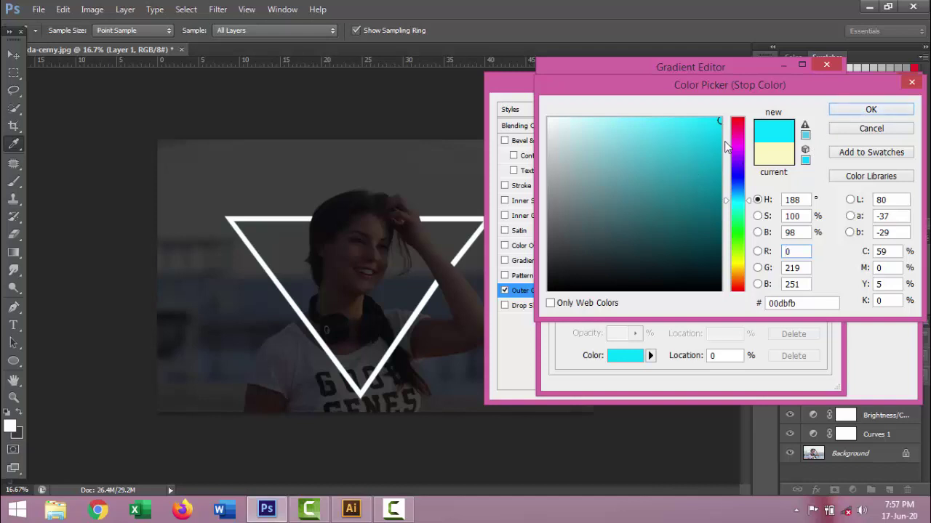
click(738, 289)
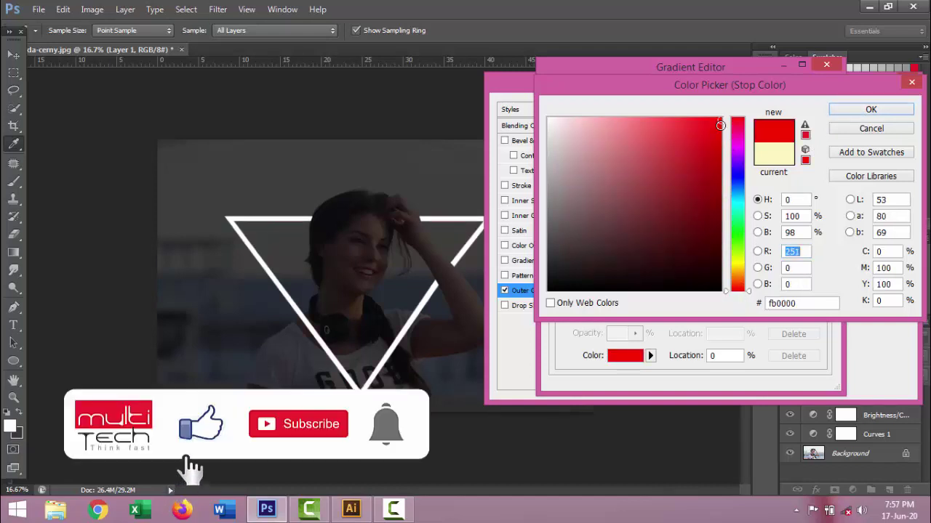
click(741, 204)
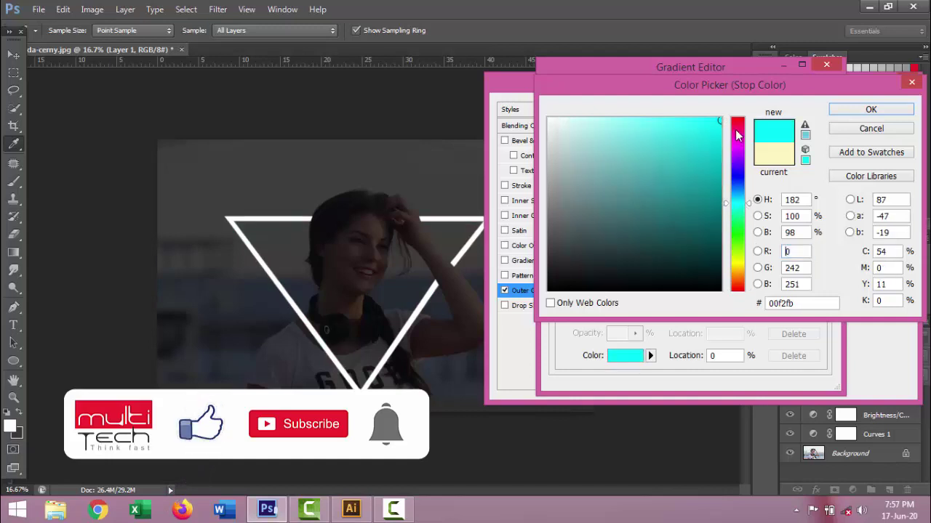
click(870, 110)
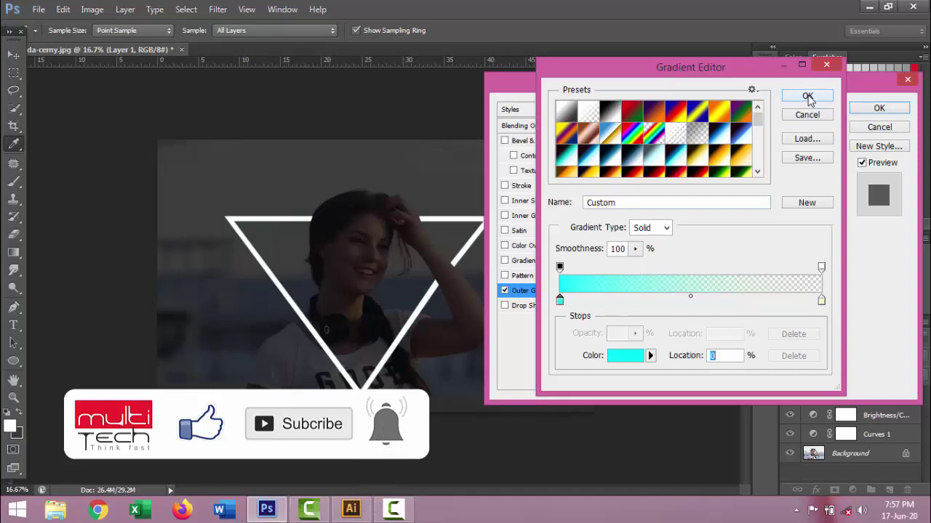
Set the glow gradient's right colour stop to cyan as well.
double_click(821, 300)
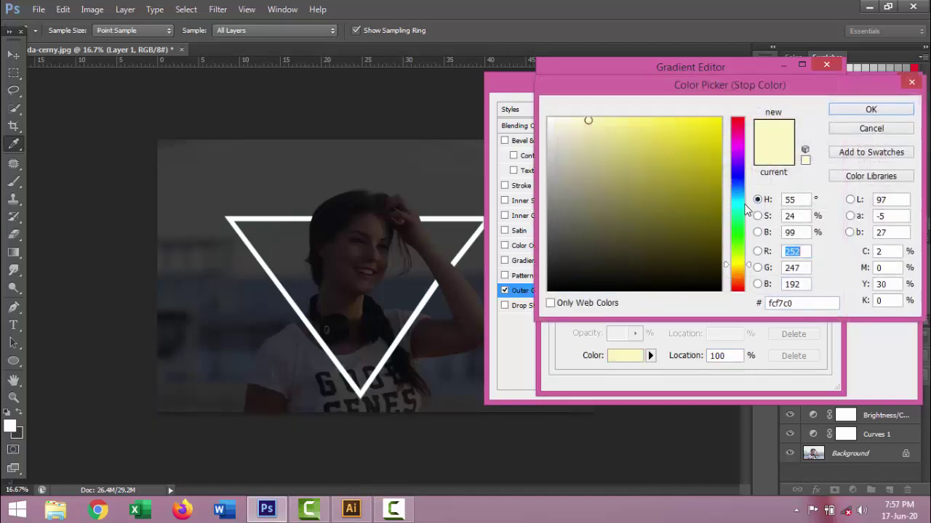
click(741, 201)
click(741, 207)
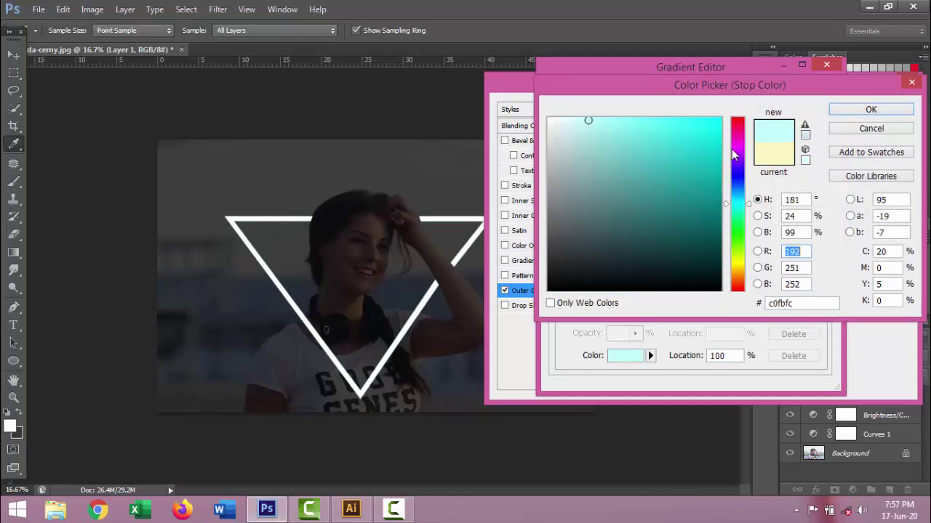
click(718, 120)
click(873, 111)
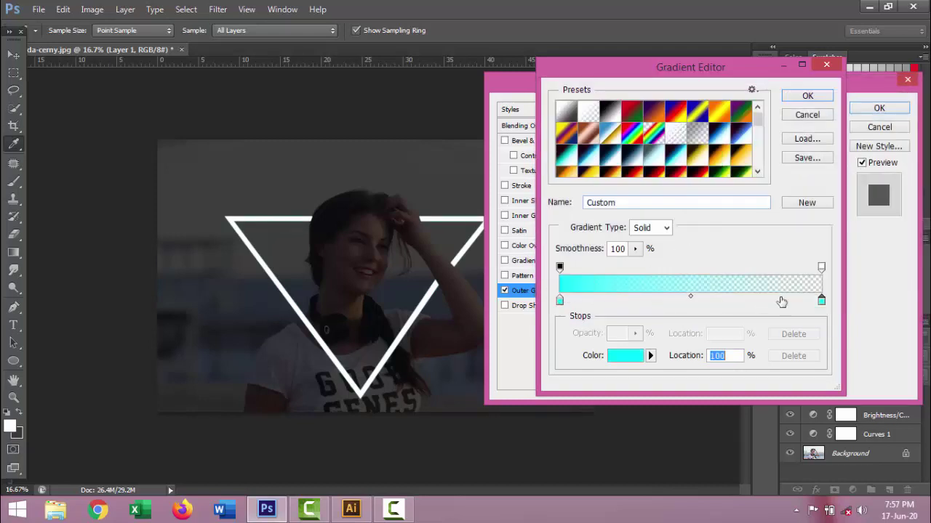
Apply the cyan gradient with Outer Glow spread 7%, size 120 px, opacity 100%.
click(807, 96)
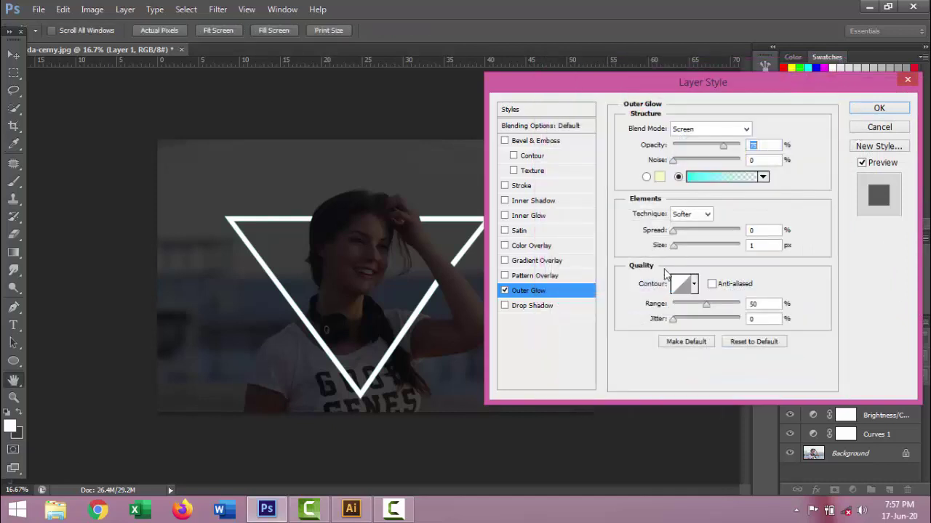
drag(674, 246, 695, 251)
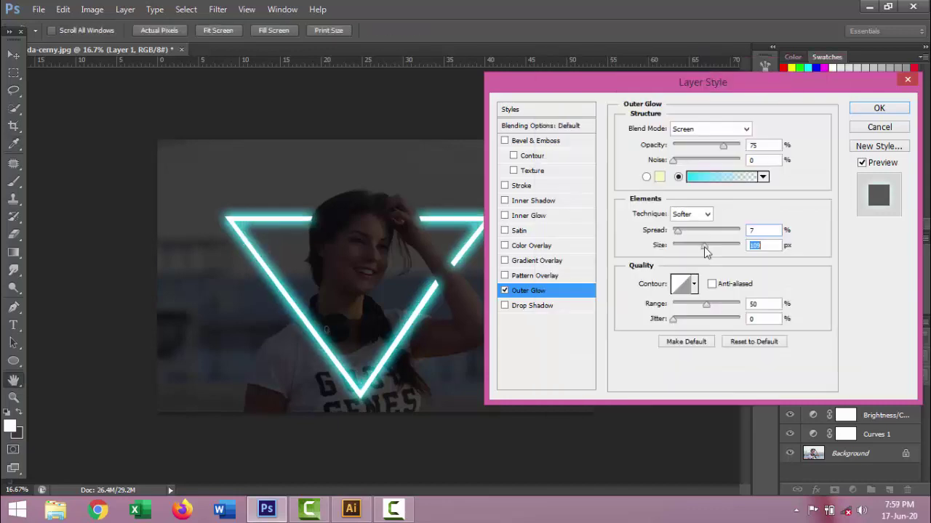
click(878, 165)
drag(725, 150, 691, 147)
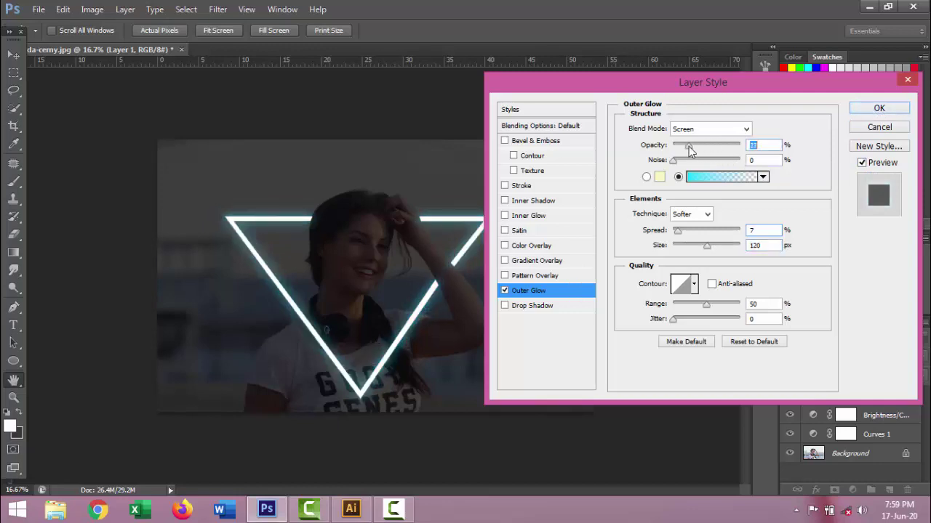
double_click(756, 146)
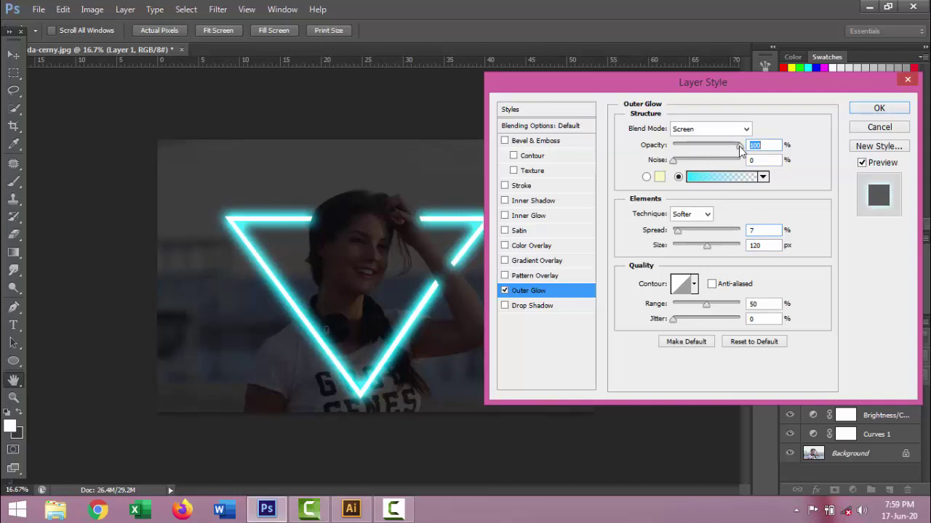
click(876, 108)
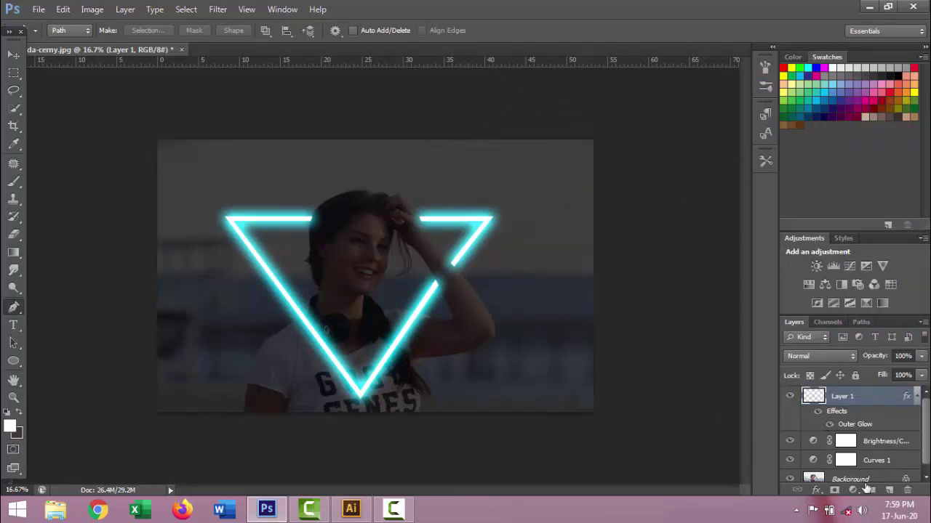
Add an empty Layer 2 and choose a soft 300 px, 14% brush.
click(888, 490)
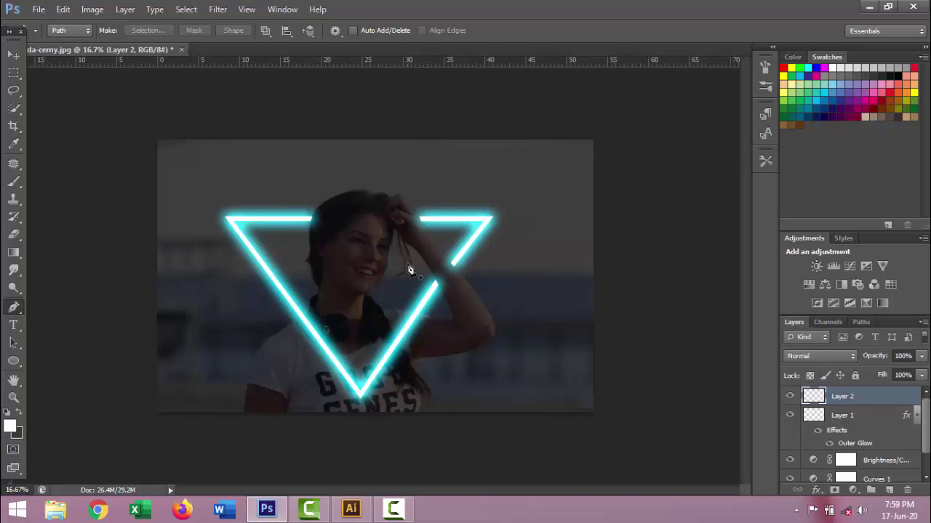
click(16, 184)
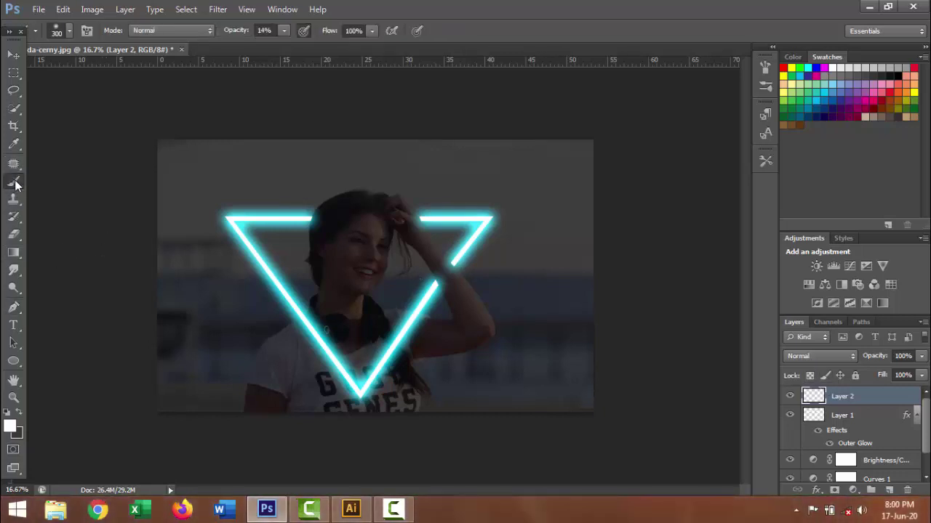
right_click(49, 138)
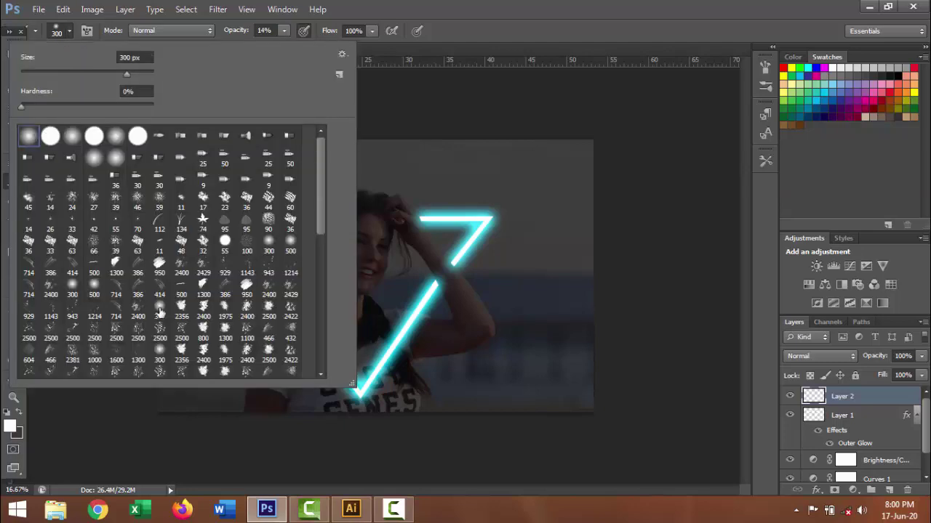
click(473, 222)
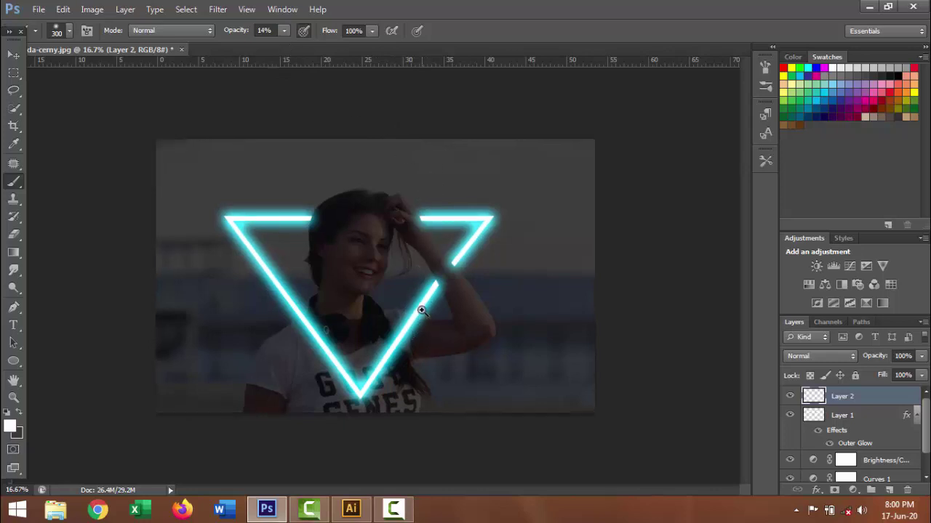
Zoom in and sample the triangle glow's cyan as the painting colour.
key(ctrl+plus)
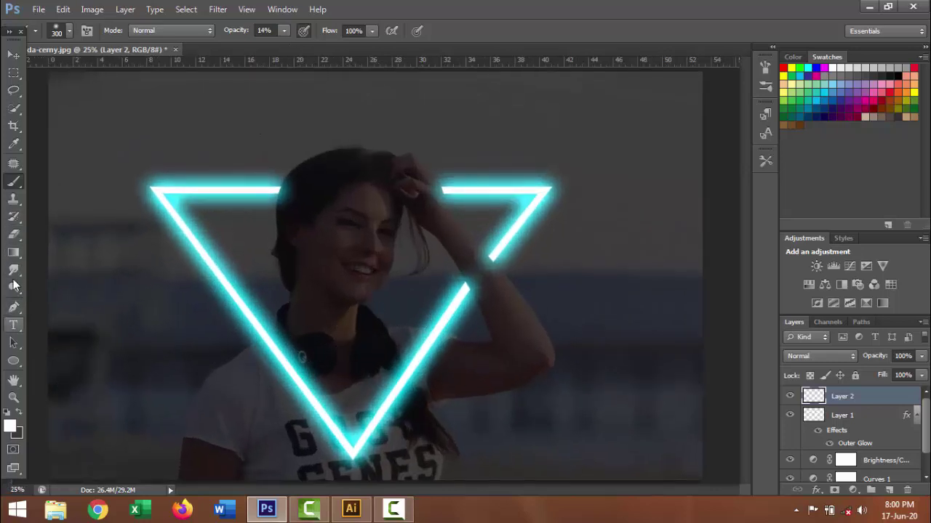
click(13, 144)
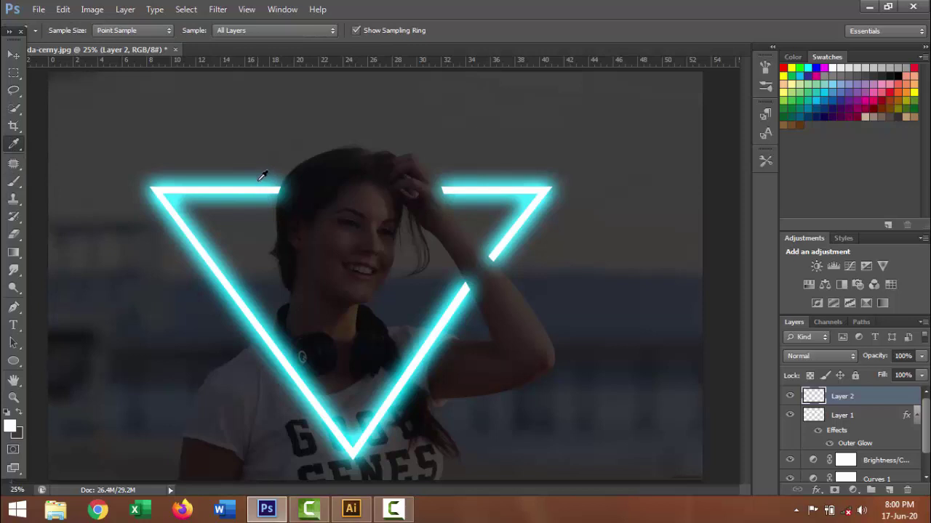
click(256, 185)
click(13, 181)
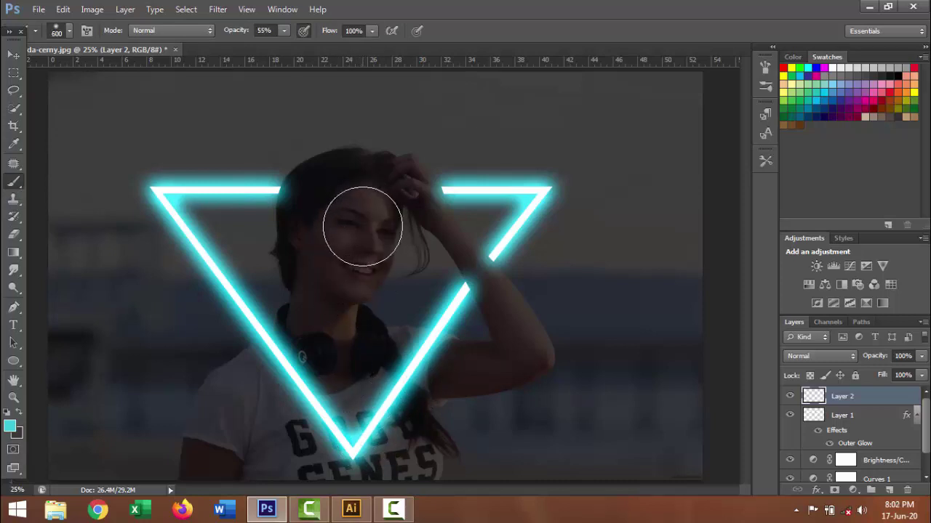
Brush soft cyan over the face, chin, headphones and neck on Layer 2.
click(358, 220)
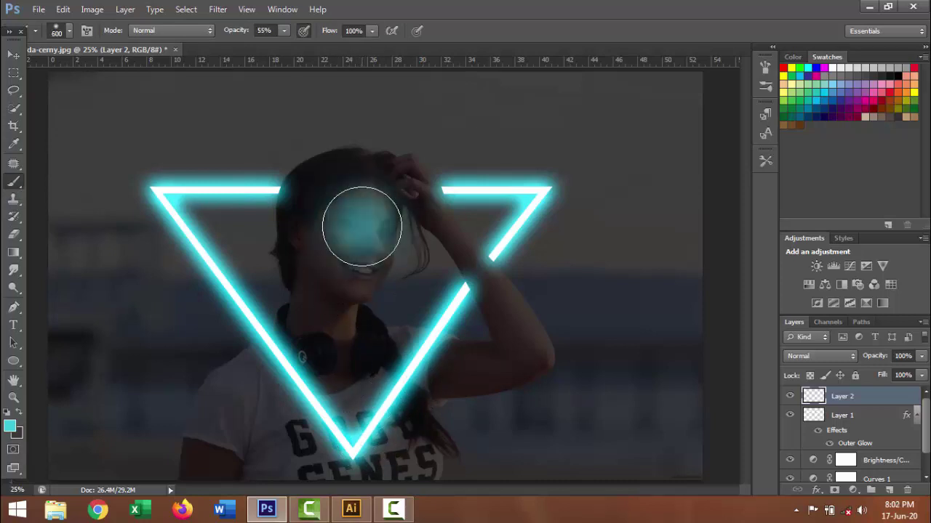
click(341, 271)
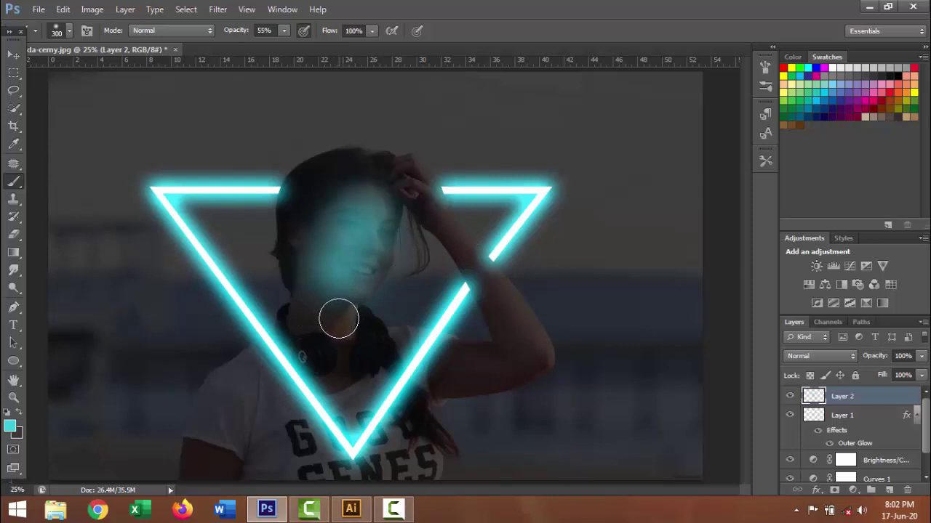
click(342, 319)
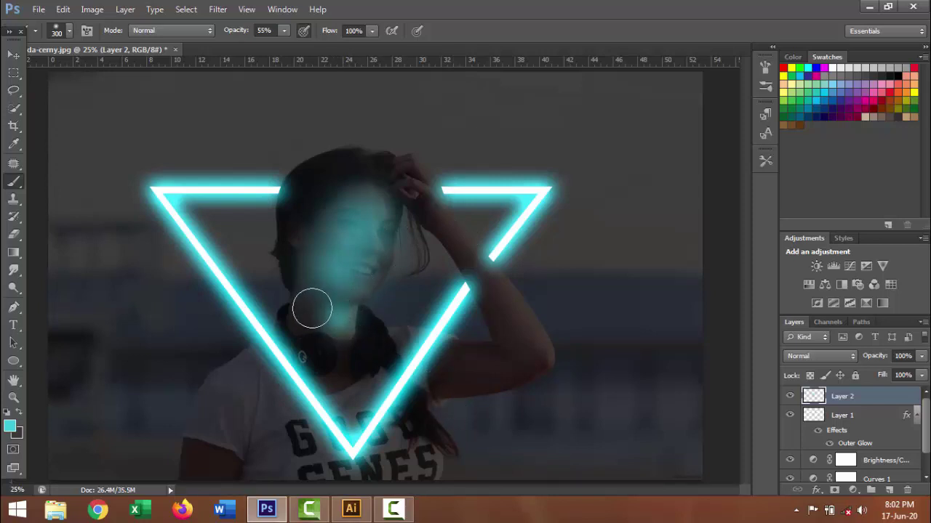
click(307, 309)
click(309, 298)
mouse_move(312, 287)
mouse_down()
mouse_move(314, 264)
mouse_move(338, 226)
mouse_move(373, 211)
mouse_move(342, 341)
mouse_up()
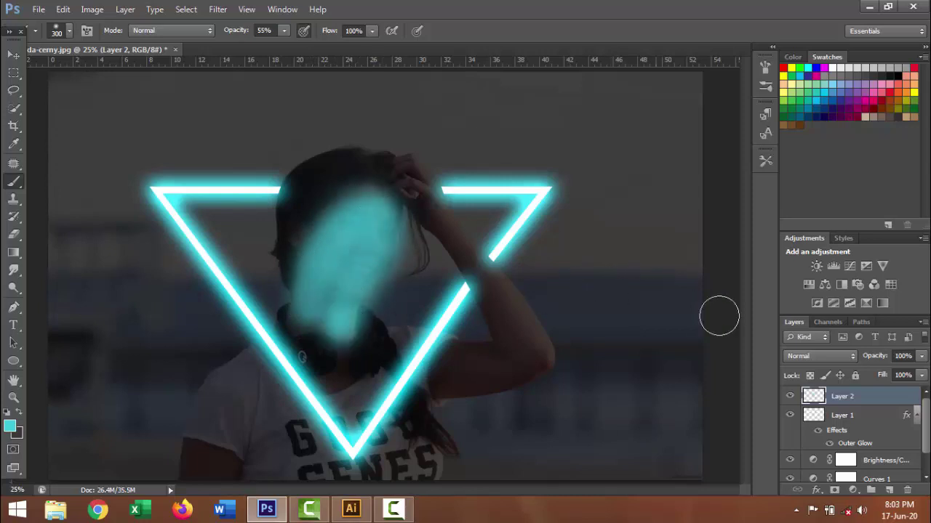
click(814, 355)
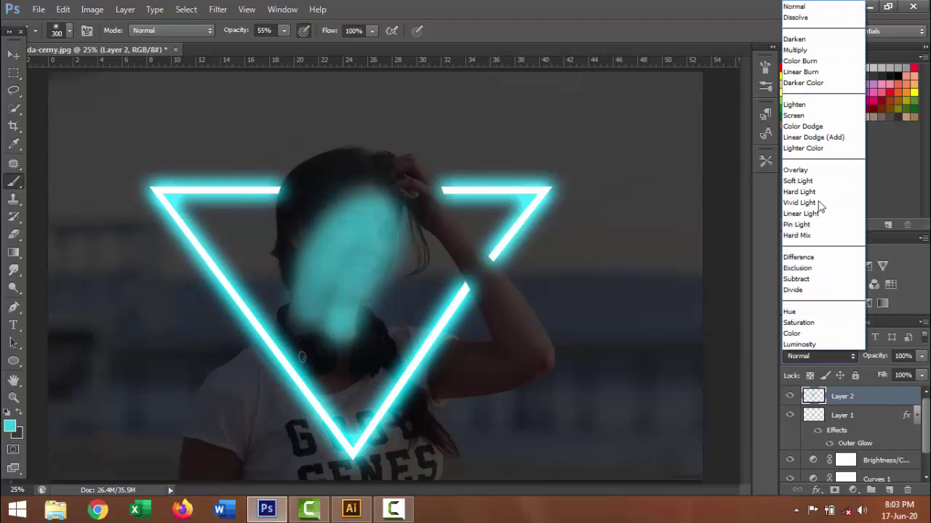
Set Layer 2 to Soft Light and zoom in on the face with a smaller brush.
click(814, 181)
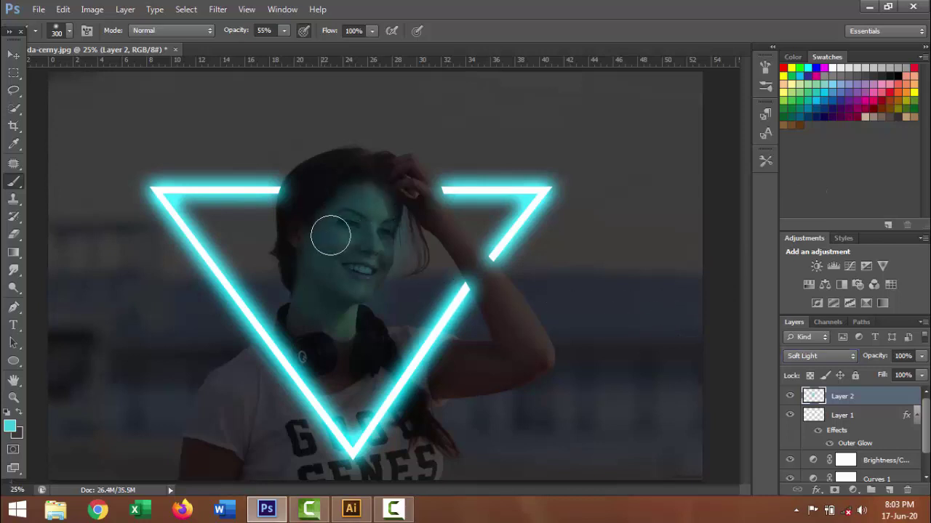
key(bracketleft)
key(bracketleft)
key(bracketleft)
key(ctrl+plus)
key(ctrl+plus)
key(ctrl+plus)
key(bracketleft)
key(bracketleft)
key(bracketleft)
scroll(150, 339, down, 5)
scroll(318, 405, down, 3)
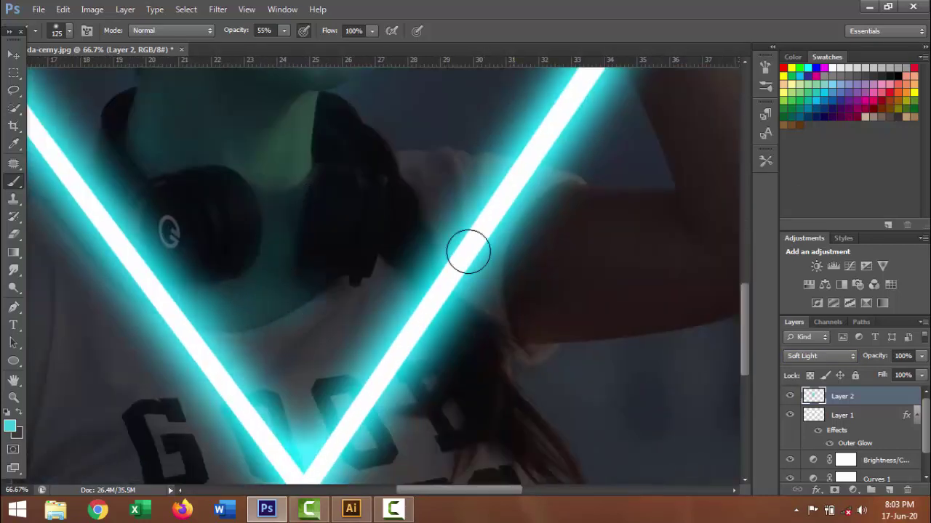
Try the paint layer at 71% opacity, then restore it to 100%.
scroll(468, 251, up, 10)
scroll(383, 211, down, 3)
scroll(579, 339, down, 3)
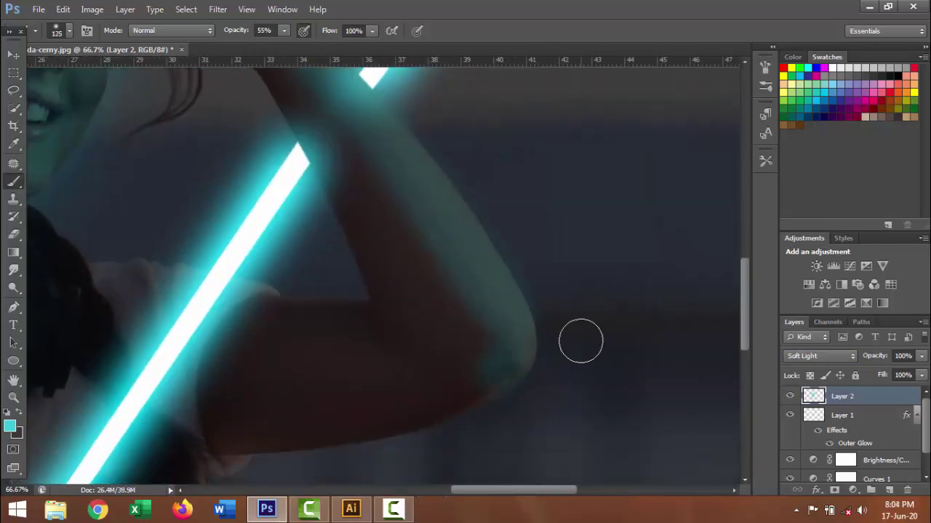
key(ctrl+minus)
key(ctrl+minus)
key(ctrl+minus)
key(bracketright)
mouse_move(922, 355)
mouse_down()
mouse_move(902, 378)
mouse_move(922, 377)
mouse_up()
key(ctrl+minus)
Set a 60 px brush at 17% opacity while zooming on the raised hand and face.
key(ctrl+plus)
key(ctrl+plus)
key(ctrl+plus)
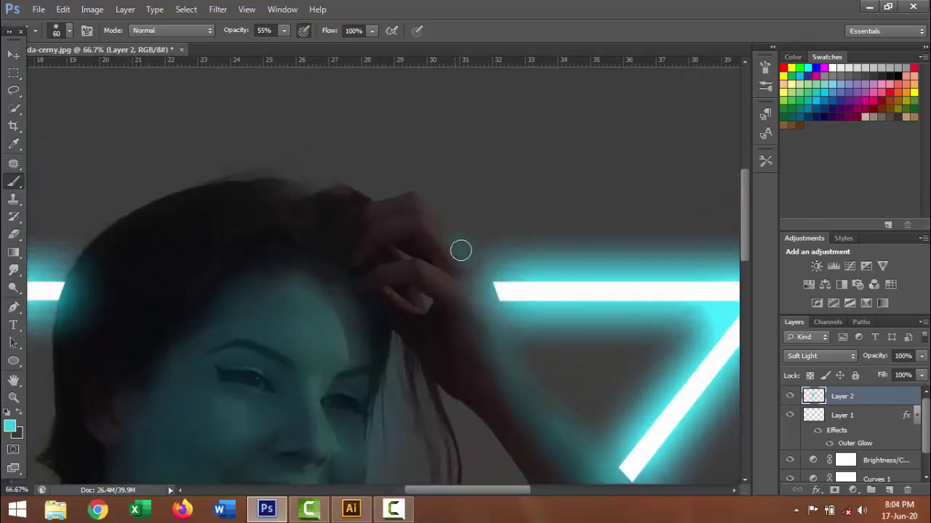
key(bracketleft)
key(bracketleft)
key(bracketleft)
key(ctrl+minus)
key(ctrl+minus)
key(ctrl+plus)
key(ctrl+plus)
key(ctrl+plus)
key(1)
key(7)
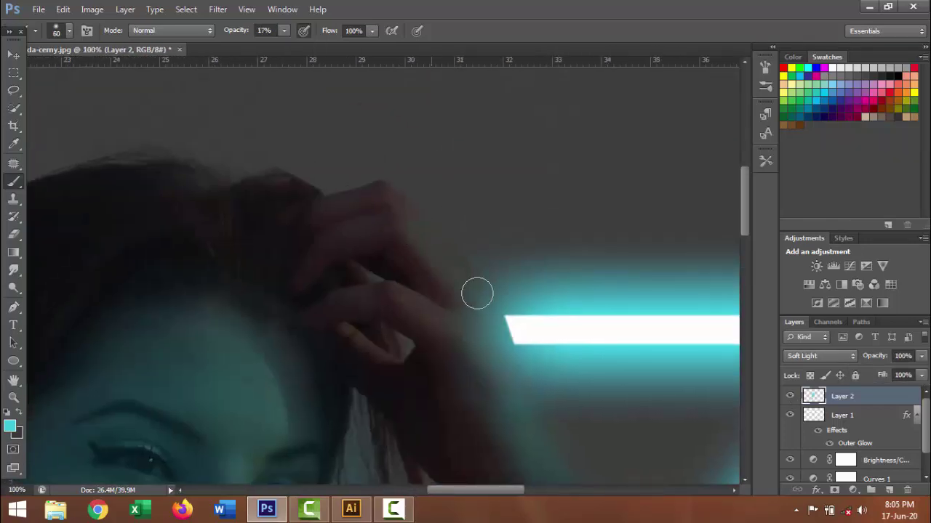
key(ctrl+minus)
key(ctrl+minus)
key(ctrl+minus)
key(ctrl+plus)
key(ctrl+plus)
key(ctrl+plus)
key(alt+bracketleft)
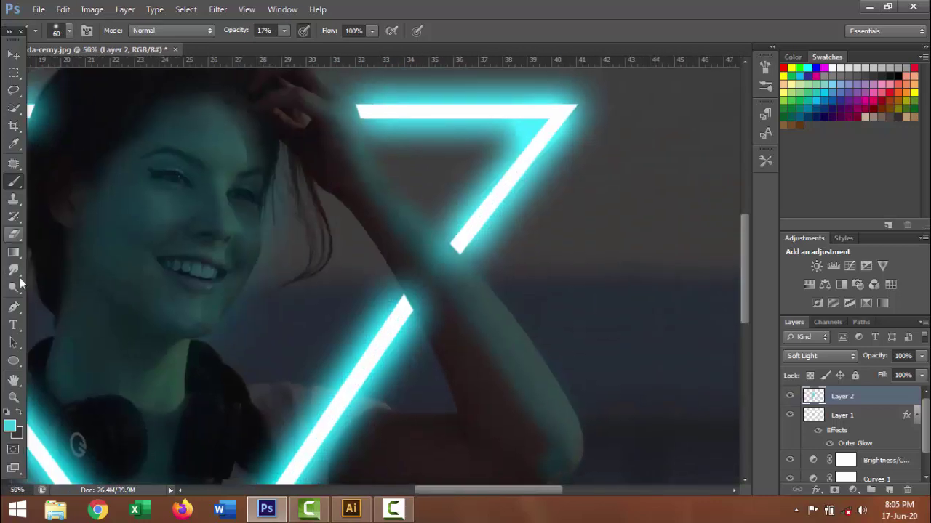
key(e)
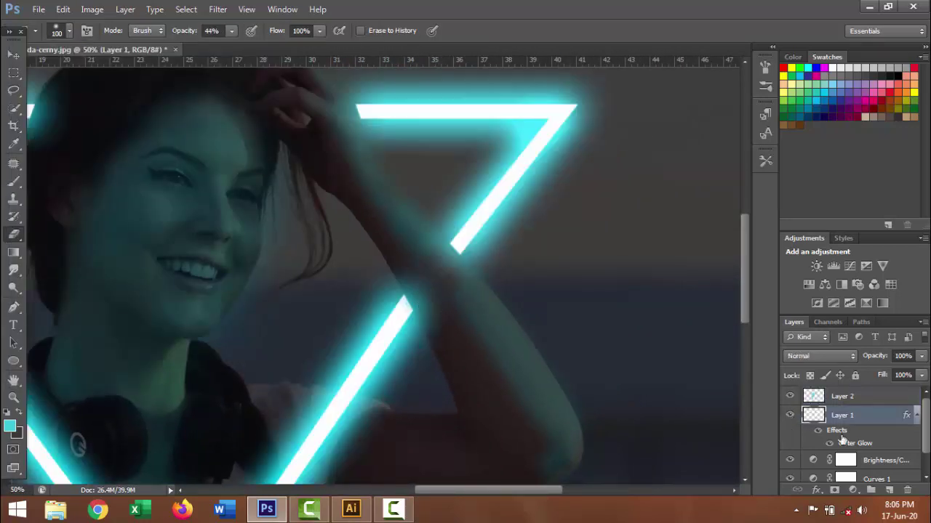
Zoom out to 25% and return to the Soft Light cyan layer.
key(ctrl+minus)
key(alt+bracketright)
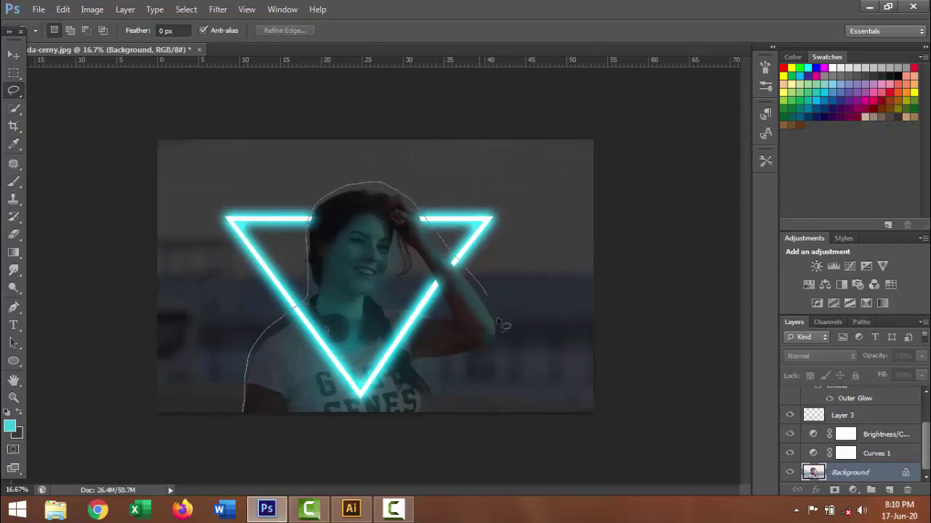
Lasso around the woman and image edges, adding the gap beside the arm.
mouse_move(426, 415)
mouse_down()
mouse_move(235, 471)
mouse_move(291, 402)
mouse_up()
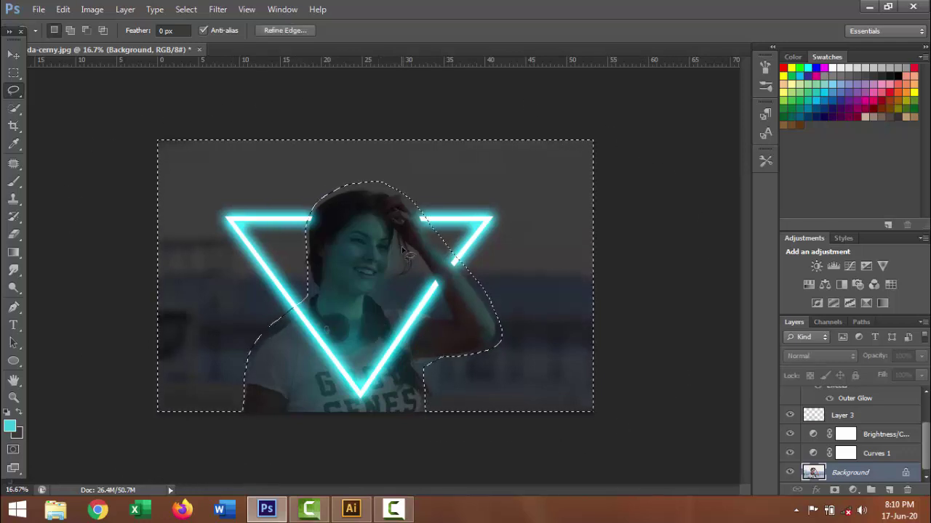
key(shift)
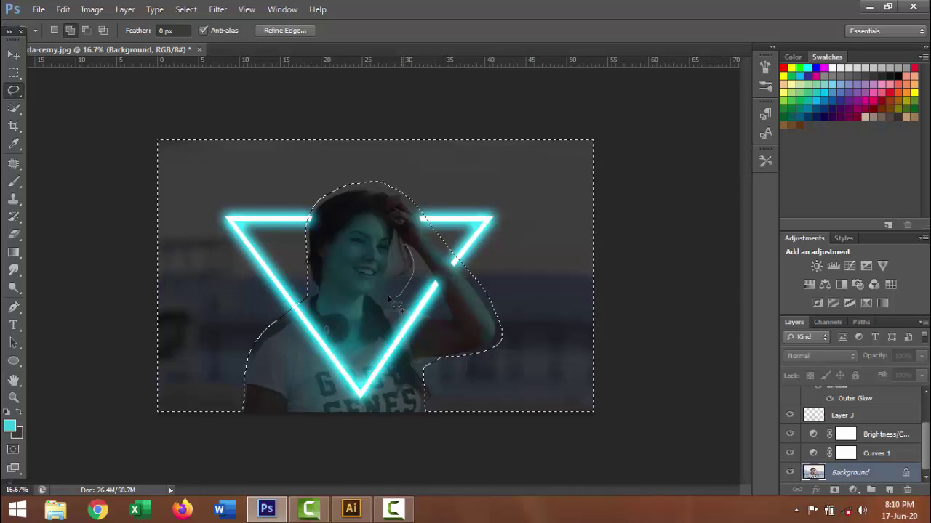
drag(419, 259, 422, 261)
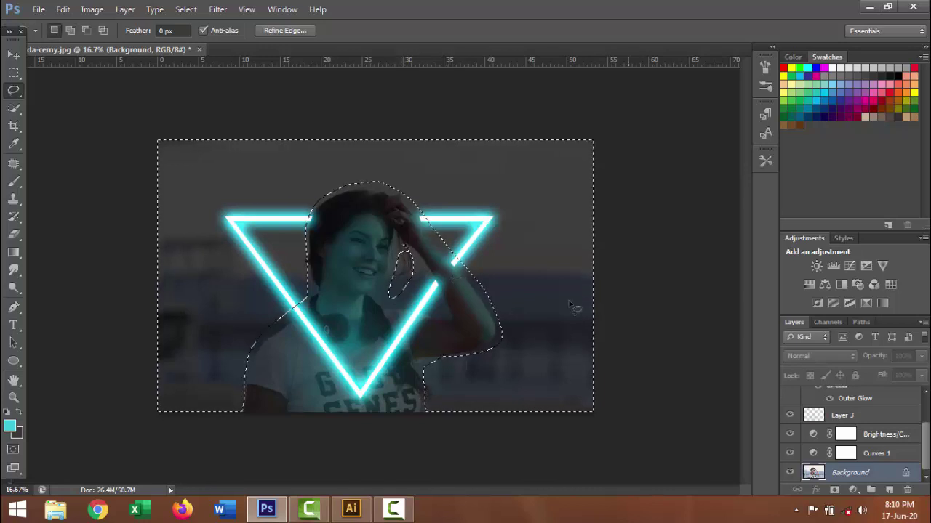
Feather the edge of the selection around the woman.
click(185, 10)
mouse_move(197, 159)
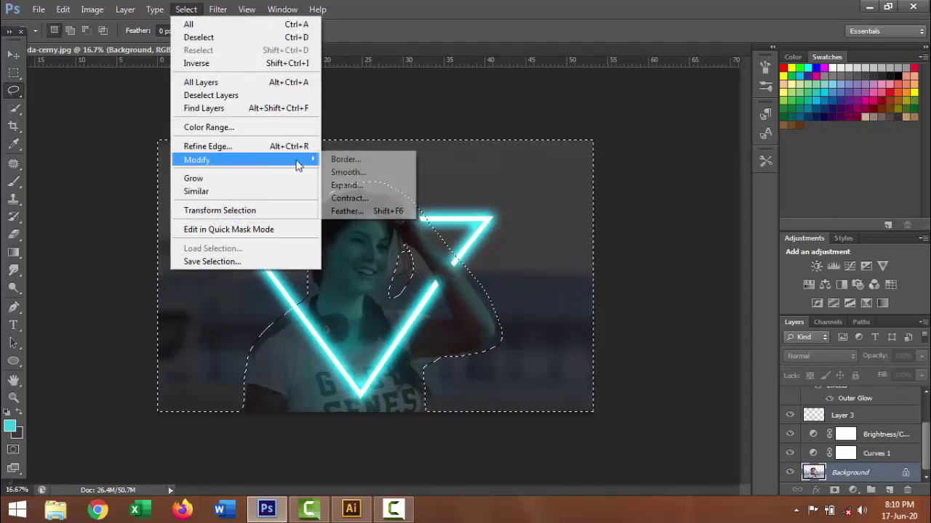
click(385, 210)
click(551, 171)
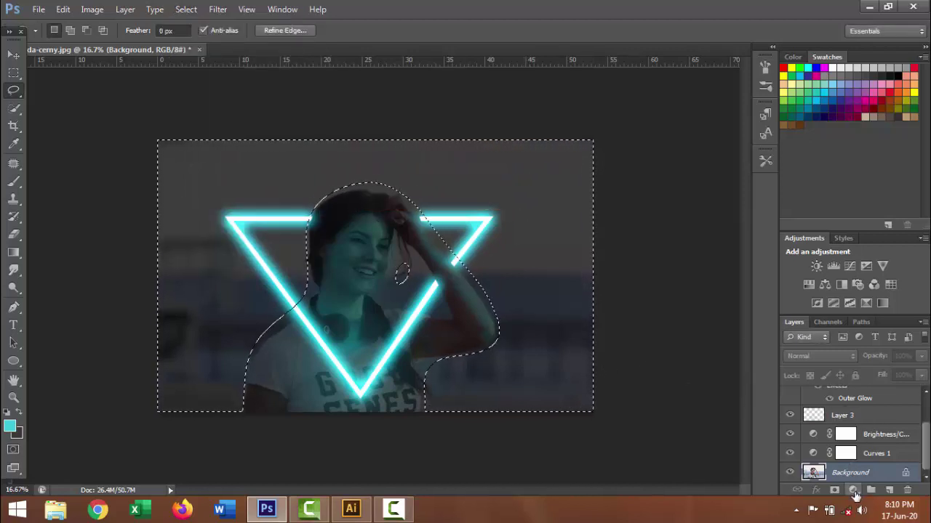
click(853, 491)
Add a Curves adjustment to the selection with its highlight point lowered slightly.
click(813, 276)
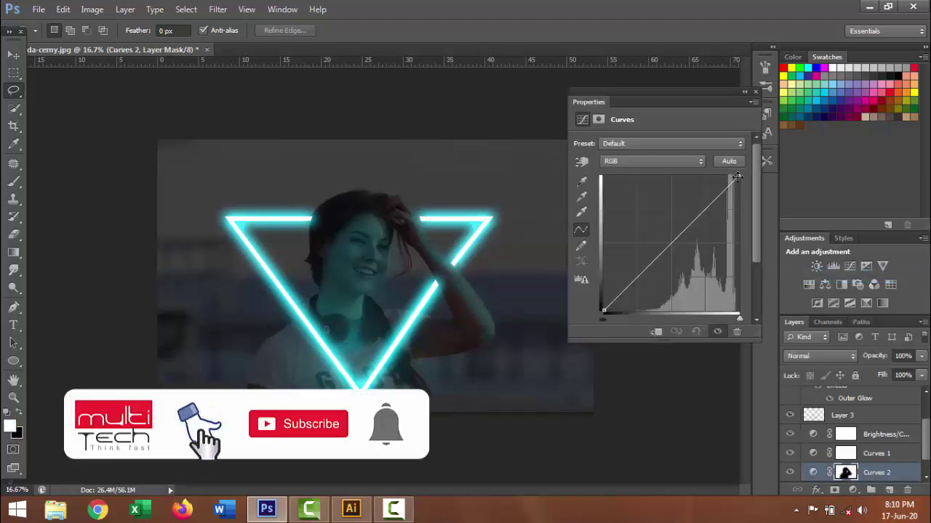
drag(738, 176, 739, 202)
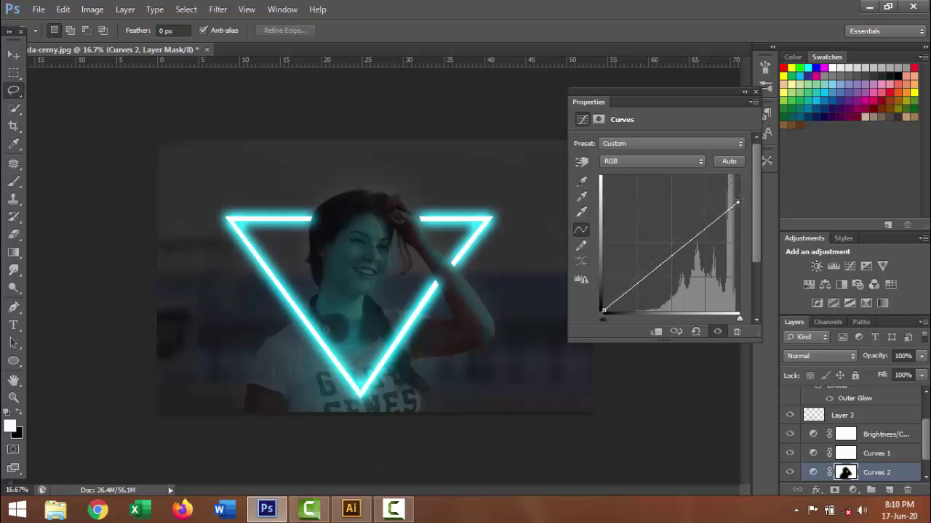
drag(739, 202, 738, 191)
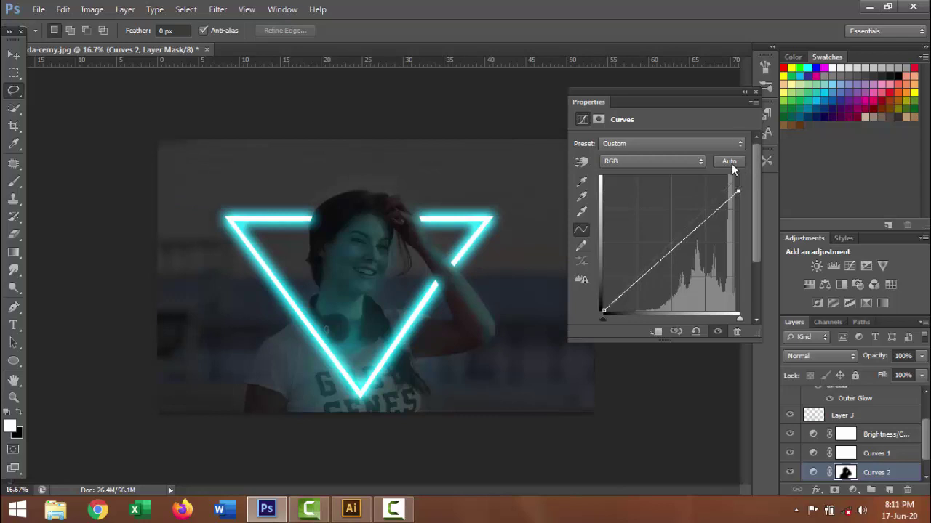
click(756, 90)
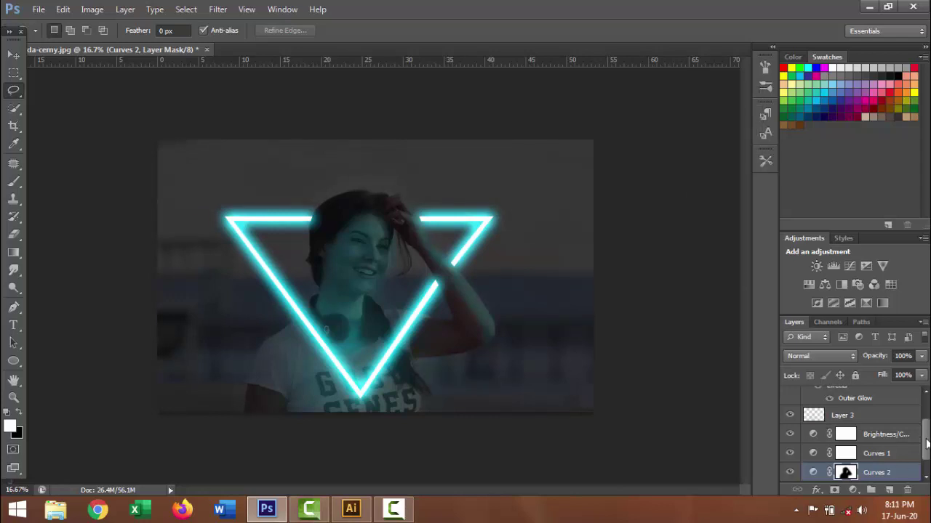